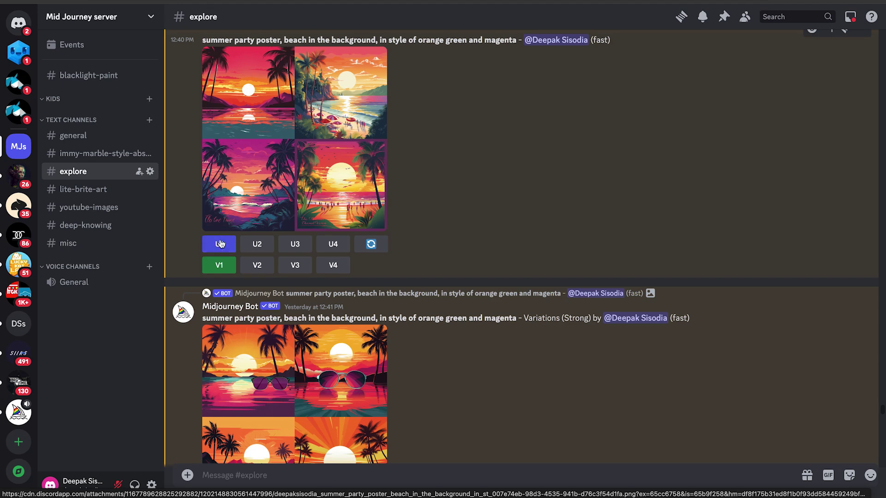
Examine the generated summer party beach posters and tropical leaf images in the explore channel
{"action": "scroll", "coordinate": [220, 243], "scroll_direction": "down", "scroll_amount": 5}
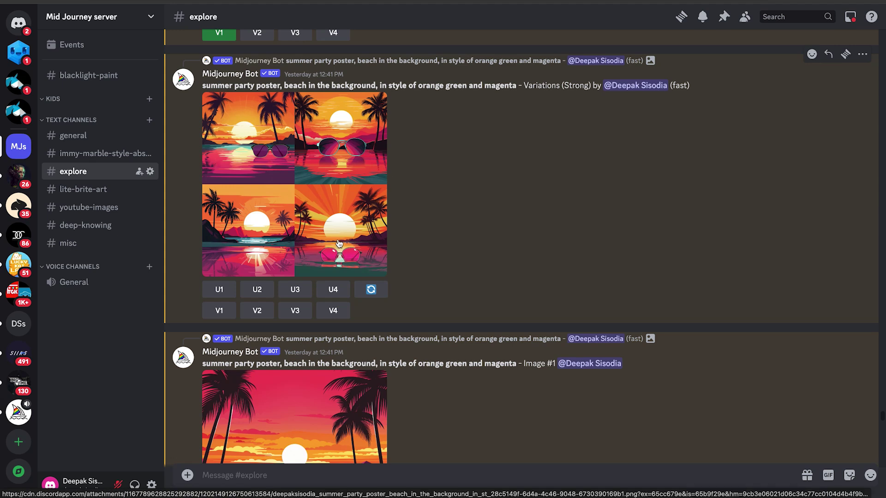
{"action": "scroll", "coordinate": [338, 243], "scroll_direction": "down", "scroll_amount": 5}
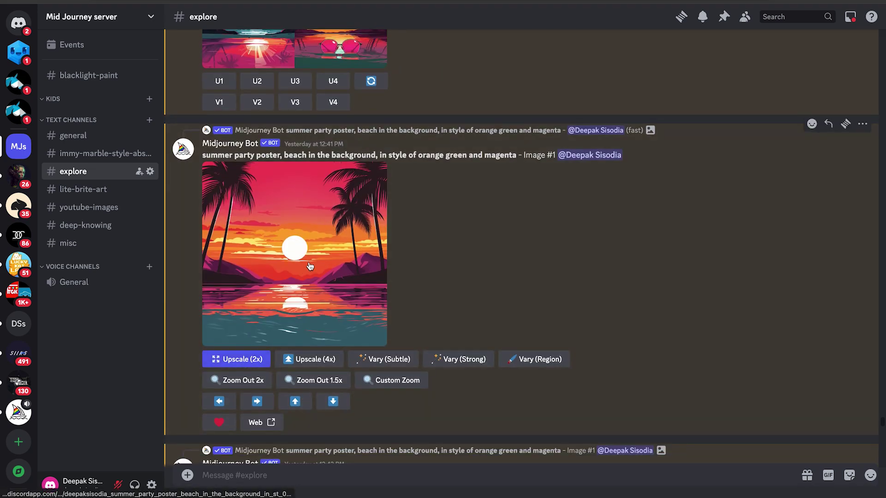
{"action": "scroll", "coordinate": [309, 263], "scroll_direction": "down", "scroll_amount": 6}
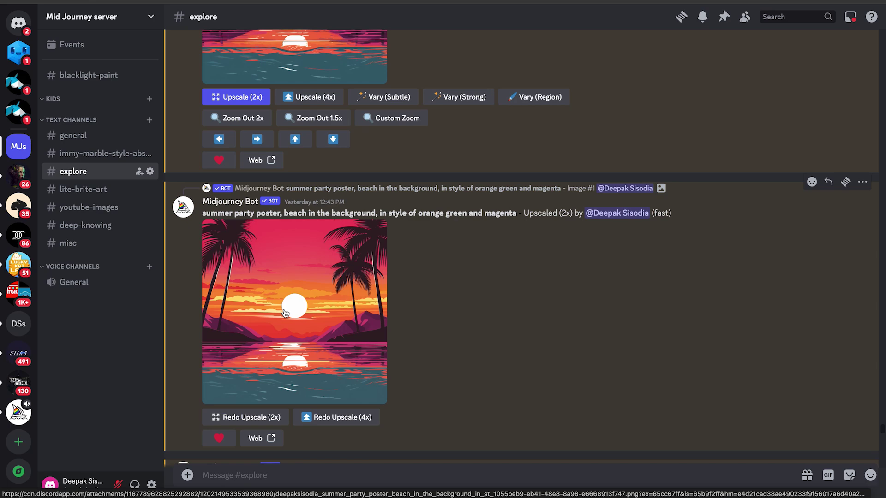
{"action": "scroll", "coordinate": [285, 313], "scroll_direction": "down", "scroll_amount": 6}
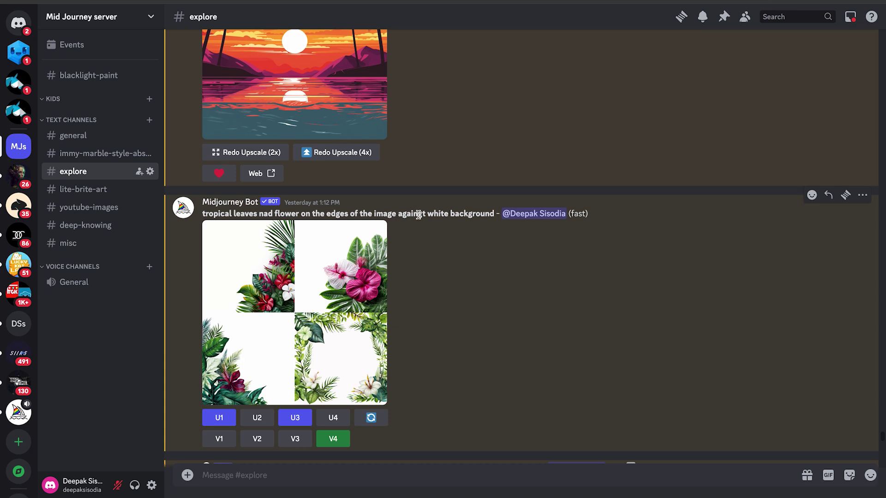
{"action": "scroll", "coordinate": [466, 263], "scroll_direction": "down", "scroll_amount": 2}
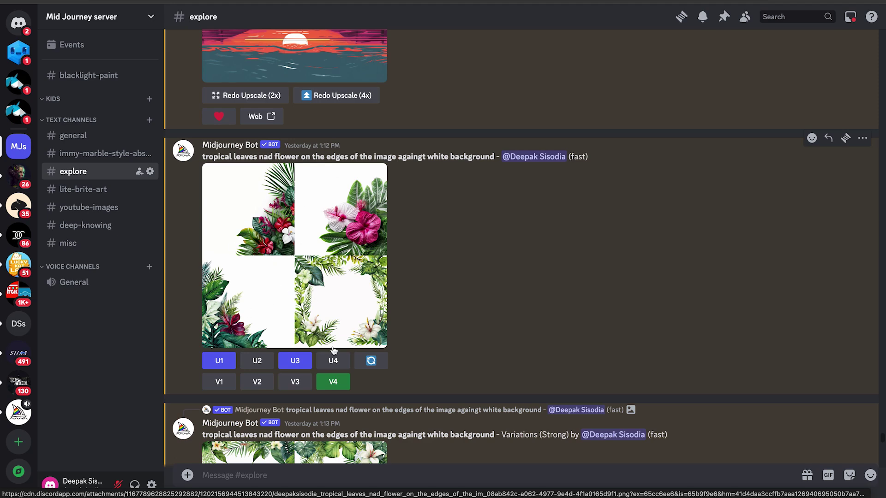
{"action": "scroll", "coordinate": [440, 305], "scroll_direction": "down", "scroll_amount": 4}
{"action": "scroll", "coordinate": [337, 372], "scroll_direction": "down", "scroll_amount": 2}
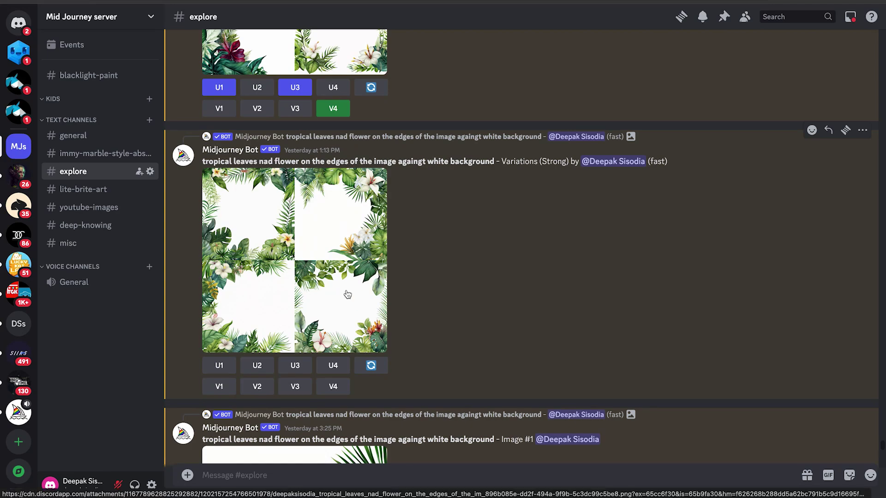
{"action": "scroll", "coordinate": [365, 286], "scroll_direction": "down", "scroll_amount": 8}
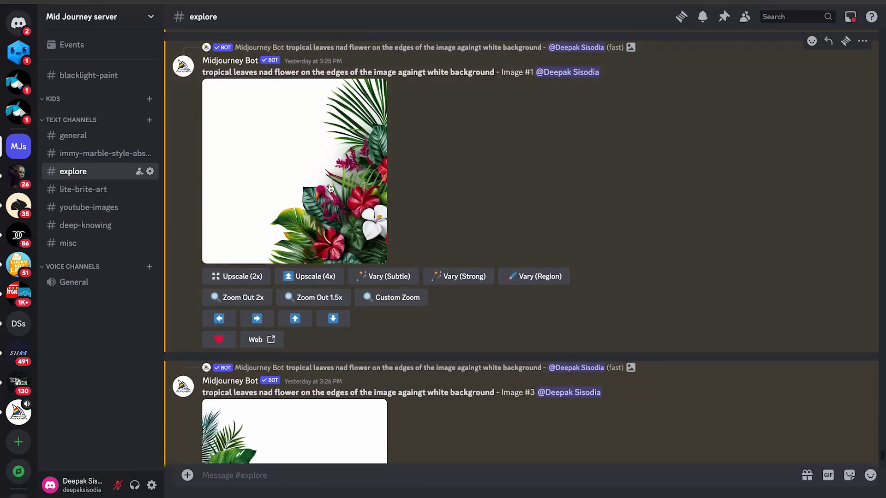
{"action": "scroll", "coordinate": [301, 307], "scroll_direction": "down", "scroll_amount": 5}
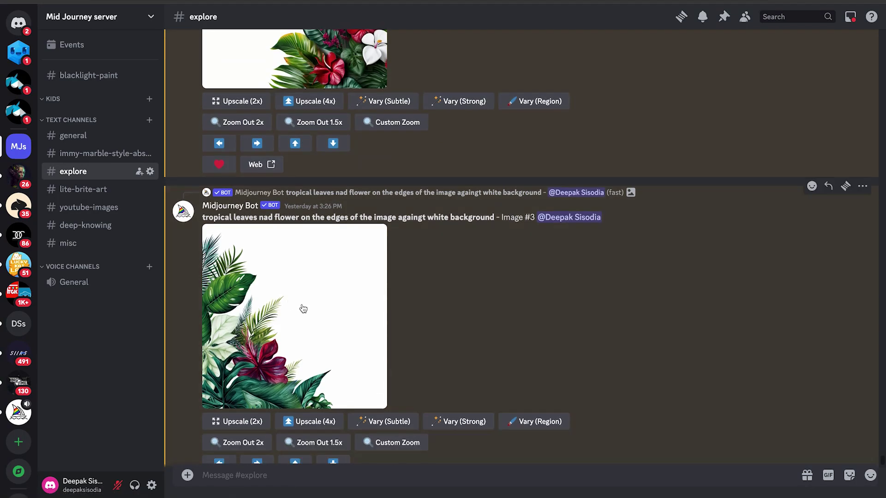
{"action": "left_click", "coordinate": [313, 263]}
{"action": "right_click", "coordinate": [406, 209]}
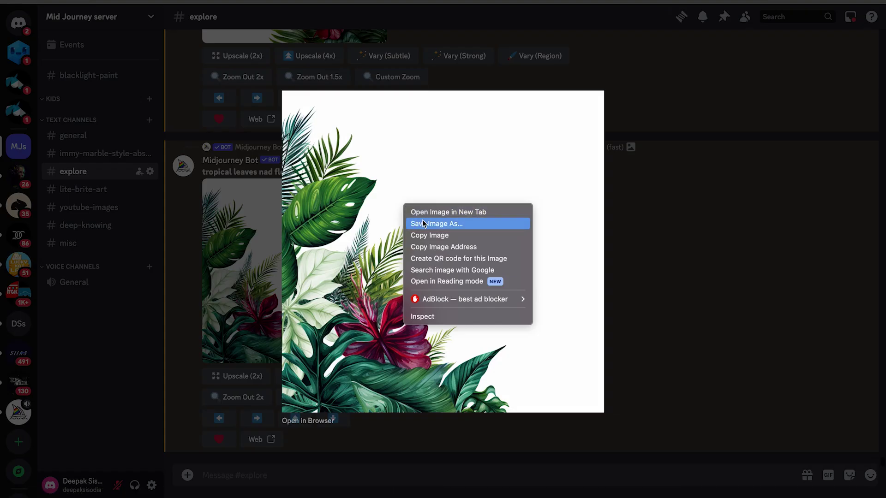
{"action": "left_click", "coordinate": [422, 224]}
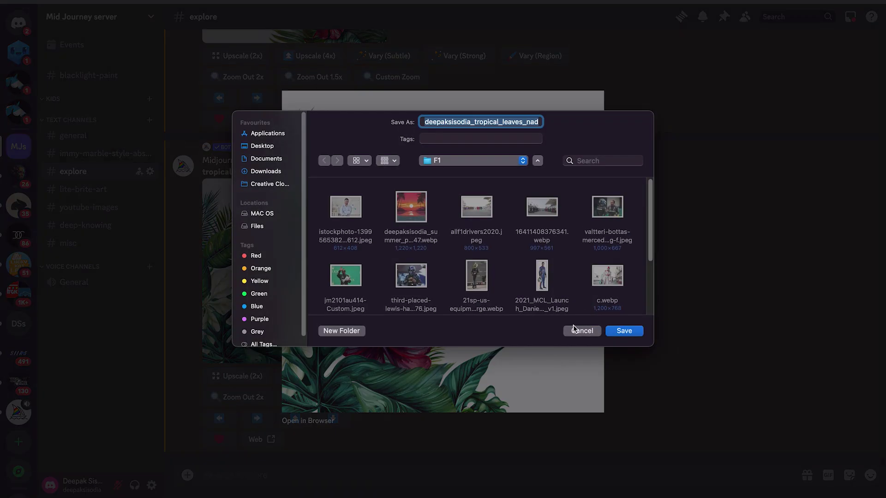
{"action": "left_click", "coordinate": [575, 328]}
{"action": "left_click", "coordinate": [614, 254]}
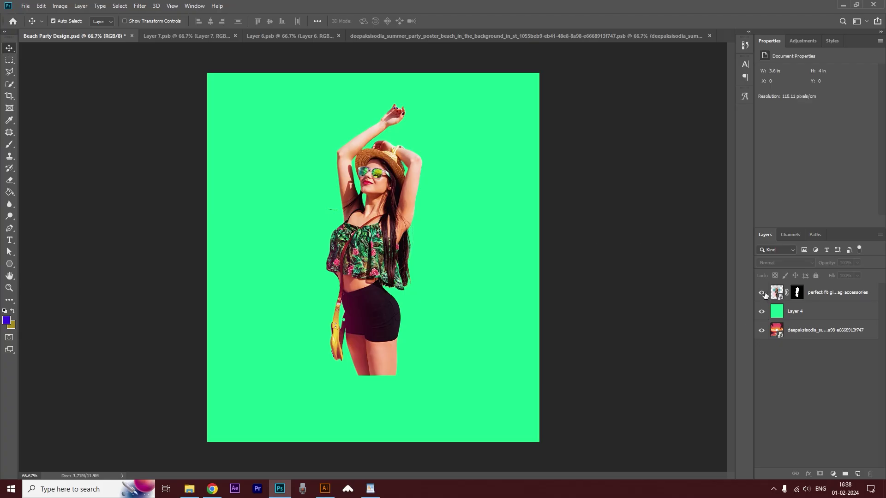
In Photoshop, toggle the woman, green and beach background layers off and on to review each one
{"action": "left_click", "coordinate": [762, 293]}
{"action": "left_click", "coordinate": [762, 313]}
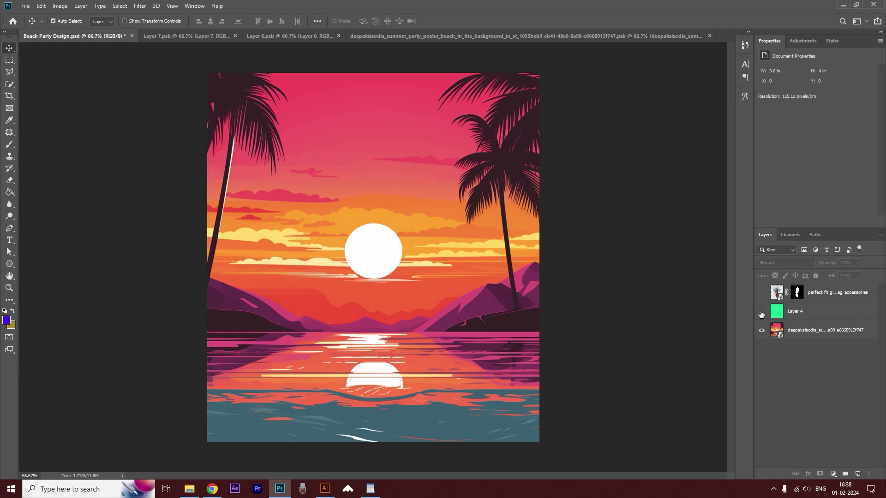
{"action": "left_click", "coordinate": [762, 332]}
{"action": "left_click", "coordinate": [762, 331]}
{"action": "left_click", "coordinate": [762, 312]}
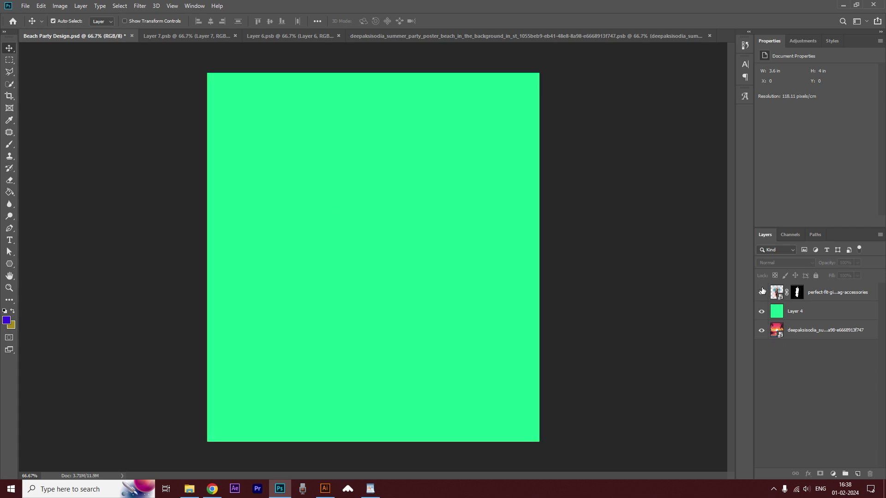
{"action": "left_click", "coordinate": [762, 293]}
Shift the cut-out woman slightly left on the poster and hide her layer
{"action": "left_click", "coordinate": [374, 176]}
{"action": "left_click_drag", "start_coordinate": [361, 218], "coordinate": [353, 214]}
{"action": "left_click", "coordinate": [614, 255]}
{"action": "left_click", "coordinate": [378, 266]}
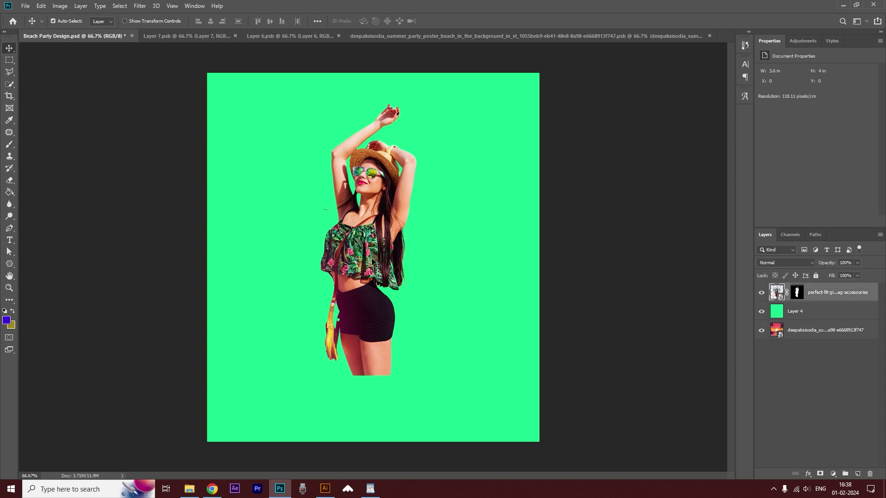
{"action": "left_click", "coordinate": [760, 296]}
Switch to Illustrator and bring its white torn-edge shape into the Beach Party Design document as a smart object
{"action": "key", "text": "alt+Tab"}
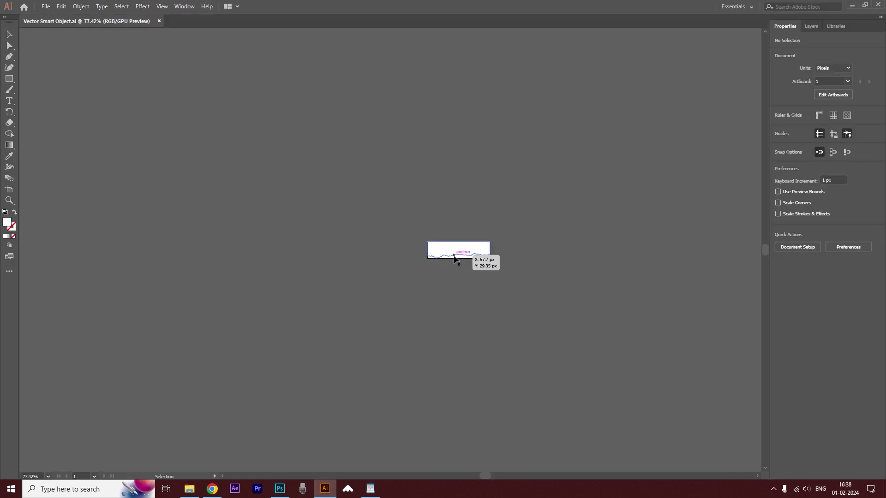
{"action": "left_click", "coordinate": [469, 245]}
{"action": "left_click_drag", "start_coordinate": [469, 246], "coordinate": [438, 381]}
{"action": "key", "text": "alt+Tab"}
Flip and enlarge the torn-edge shape to about 4.13 by 1.10 in so it spans the poster's bottom edge
{"action": "left_click_drag", "start_coordinate": [517, 405], "coordinate": [613, 422]}
{"action": "left_click_drag", "start_coordinate": [506, 362], "coordinate": [356, 380]}
{"action": "left_click_drag", "start_coordinate": [475, 362], "coordinate": [530, 366]}
{"action": "left_click_drag", "start_coordinate": [590, 362], "coordinate": [143, 416]}
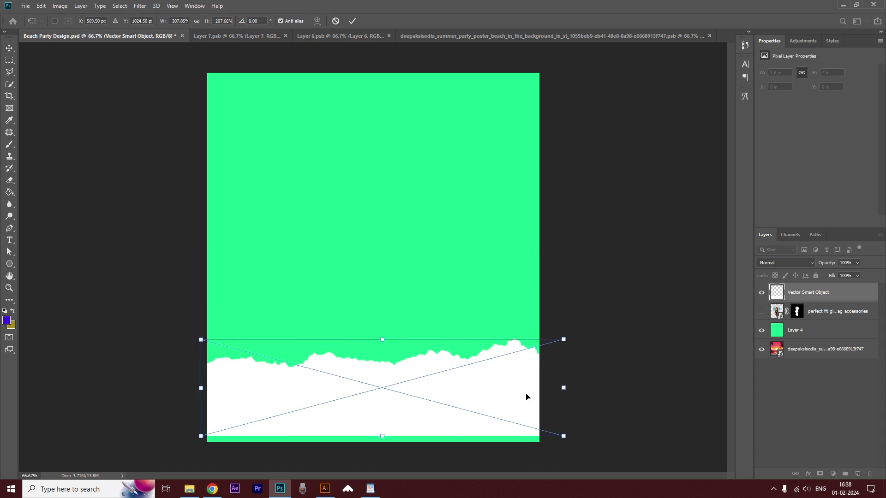
{"action": "left_click_drag", "start_coordinate": [517, 378], "coordinate": [512, 384]}
{"action": "left_click_drag", "start_coordinate": [560, 346], "coordinate": [576, 337]}
{"action": "left_click_drag", "start_coordinate": [503, 376], "coordinate": [498, 378]}
{"action": "key", "text": "Return"}
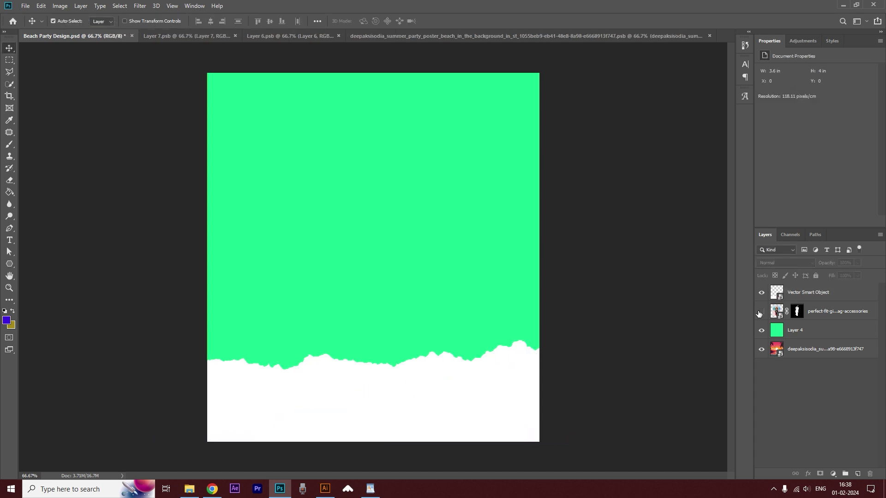
Show the cut-out woman's layer beneath the torn-edge shape
{"action": "left_click", "coordinate": [761, 312]}
{"action": "mouse_move", "coordinate": [377, 244]}
{"action": "left_mouse_down"}
{"action": "mouse_move", "coordinate": [388, 221]}
{"action": "mouse_move", "coordinate": [378, 214]}
{"action": "mouse_move", "coordinate": [377, 245]}
{"action": "left_mouse_up"}
{"action": "left_click", "coordinate": [785, 319]}
Apply a Color Overlay in pink ff0173 at 100% opacity to the torn-edge shape
{"action": "left_click", "coordinate": [499, 383]}
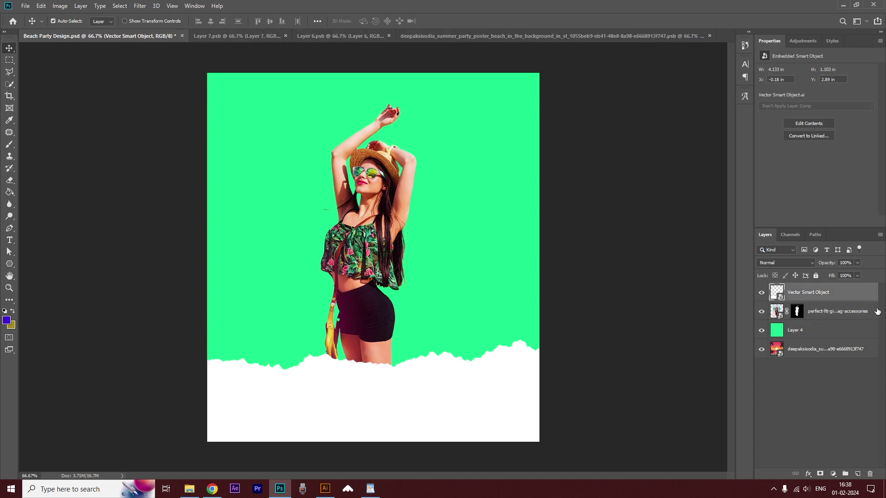
{"action": "left_click", "coordinate": [811, 476]}
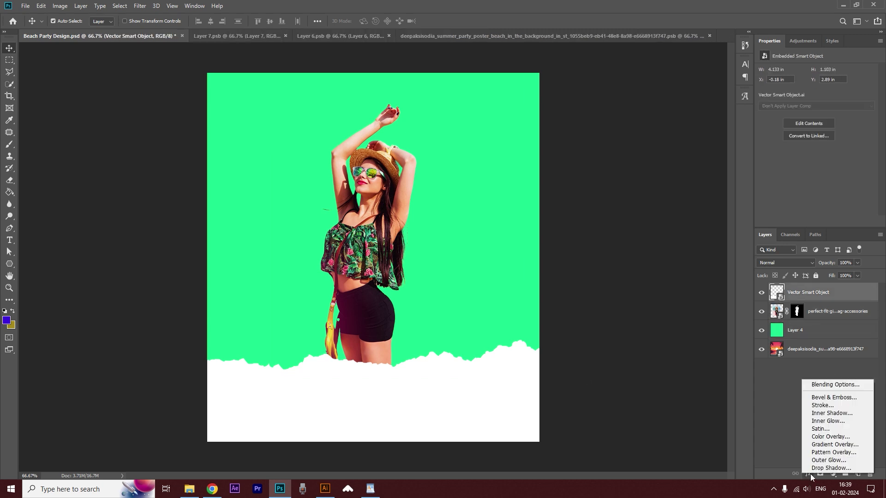
{"action": "left_click", "coordinate": [826, 436]}
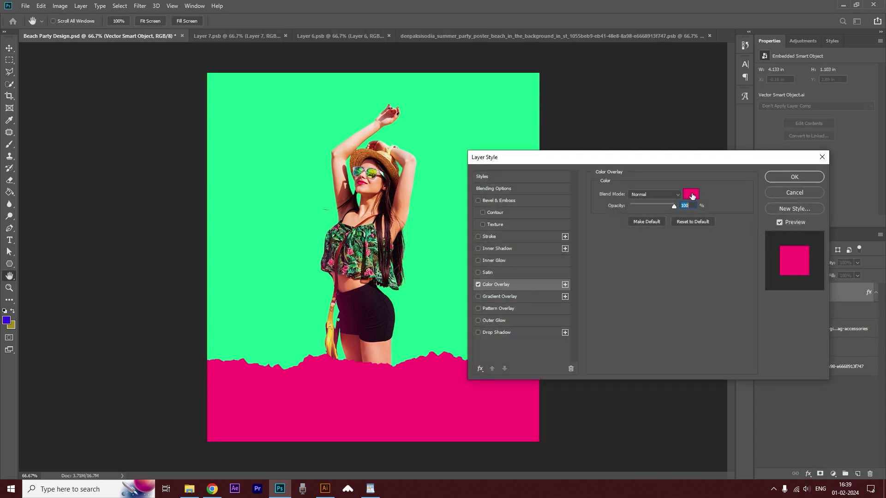
{"action": "left_click", "coordinate": [691, 195]}
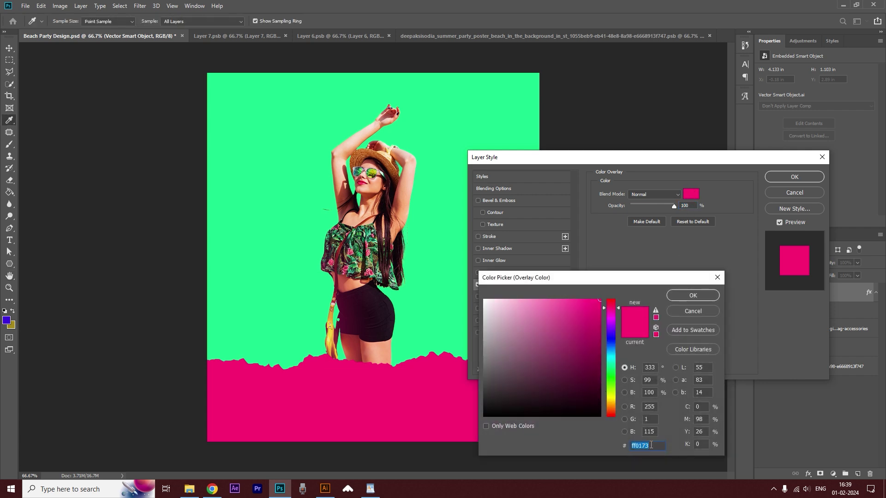
{"action": "left_click", "coordinate": [693, 296]}
{"action": "left_click", "coordinate": [793, 178]}
Duplicate the pink torn-edge layer and set the lower one's Color Overlay to white (ffffff)
{"action": "left_click_drag", "start_coordinate": [830, 313], "coordinate": [858, 474]}
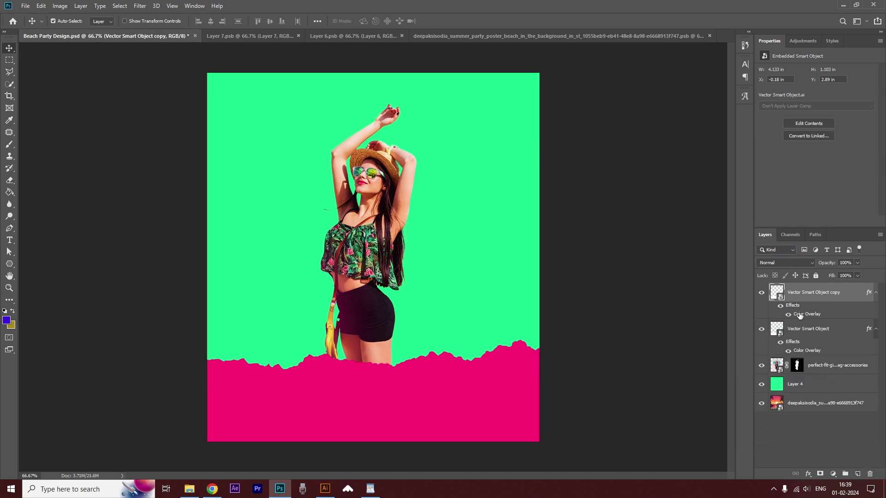
{"action": "double_click", "coordinate": [801, 315]}
{"action": "double_click", "coordinate": [803, 351]}
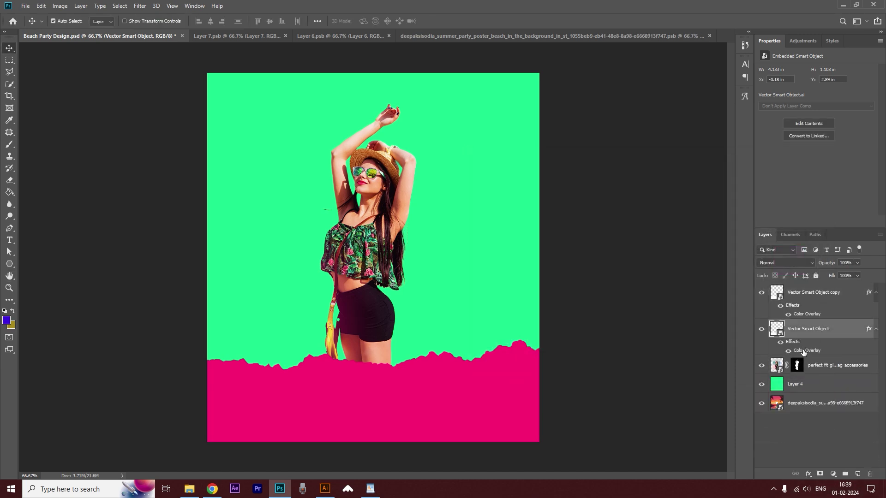
{"action": "left_click", "coordinate": [693, 193]}
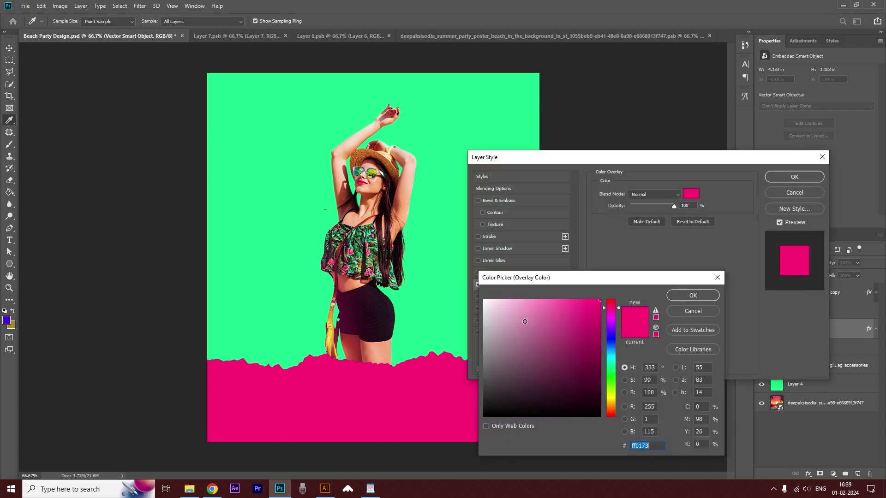
{"action": "type", "text": "ffffff"}
{"action": "left_click", "coordinate": [697, 296]}
{"action": "left_click", "coordinate": [784, 180]}
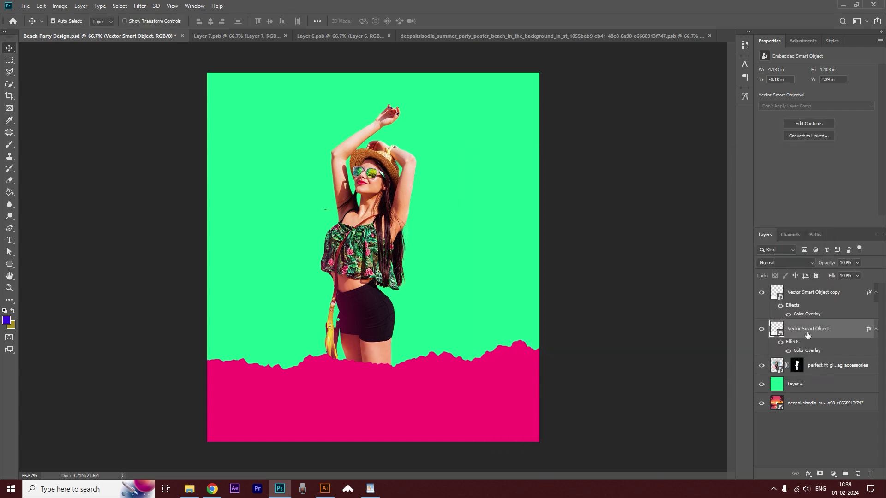
Nudge the white torn-edge layer to X -0.29 in, Y 2.86 in so it forms a rough white edge above the pink
{"action": "key", "text": "Up"}
{"action": "key", "text": "Up"}
{"action": "key", "text": "Up"}
{"action": "key", "text": "Up"}
{"action": "key", "text": "Up"}
{"action": "key", "text": "Up"}
{"action": "key", "text": "Up"}
{"action": "key", "text": "Up"}
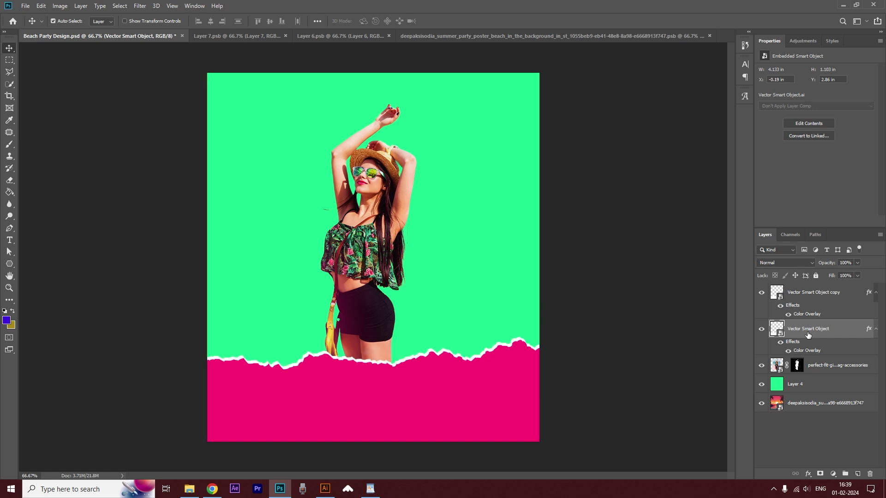
{"action": "key", "text": "Left"}
{"action": "key", "text": "Left"}
{"action": "key", "text": "Left"}
{"action": "key", "text": "Left"}
{"action": "key", "text": "Left"}
{"action": "key", "text": "Left"}
{"action": "key", "text": "Left"}
{"action": "key", "text": "Left"}
{"action": "key", "text": "Left"}
{"action": "key", "text": "Left"}
{"action": "key", "text": "Left"}
{"action": "key", "text": "Left"}
{"action": "key", "text": "Left"}
{"action": "key", "text": "Left"}
{"action": "key", "text": "Left"}
{"action": "key", "text": "Left"}
{"action": "key", "text": "Left"}
{"action": "key", "text": "Left"}
{"action": "key", "text": "Left"}
{"action": "key", "text": "Left"}
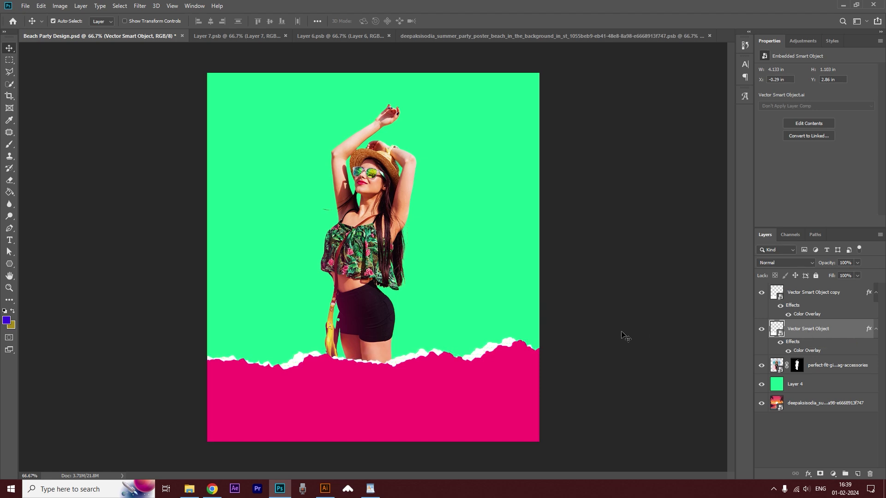
Transform both torn-edge layers together, moving them slightly right and enlarging them a little across the poster's bottom
{"action": "left_click", "coordinate": [815, 298], "text": "shift"}
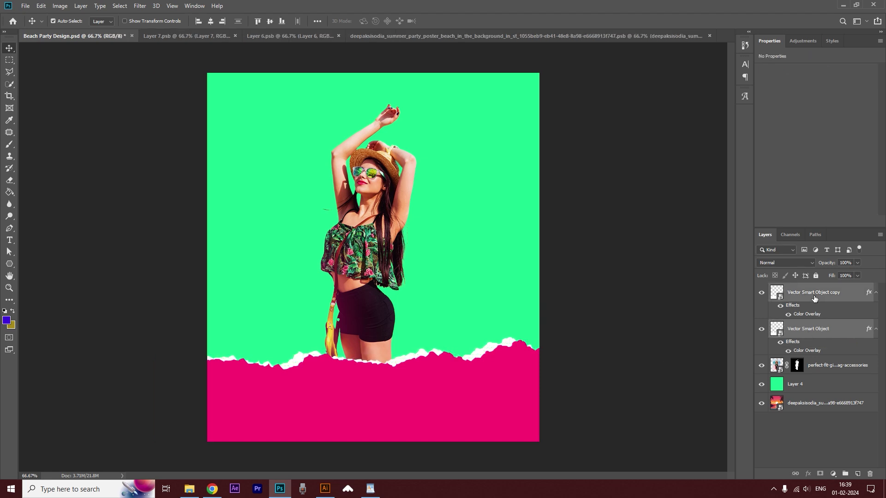
{"action": "key", "text": "ctrl+t"}
{"action": "mouse_move", "coordinate": [455, 403]}
{"action": "left_mouse_down"}
{"action": "mouse_move", "coordinate": [481, 404]}
{"action": "mouse_move", "coordinate": [468, 406]}
{"action": "left_mouse_up"}
{"action": "left_click_drag", "start_coordinate": [590, 444], "coordinate": [612, 449]}
{"action": "double_click", "coordinate": [553, 393]}
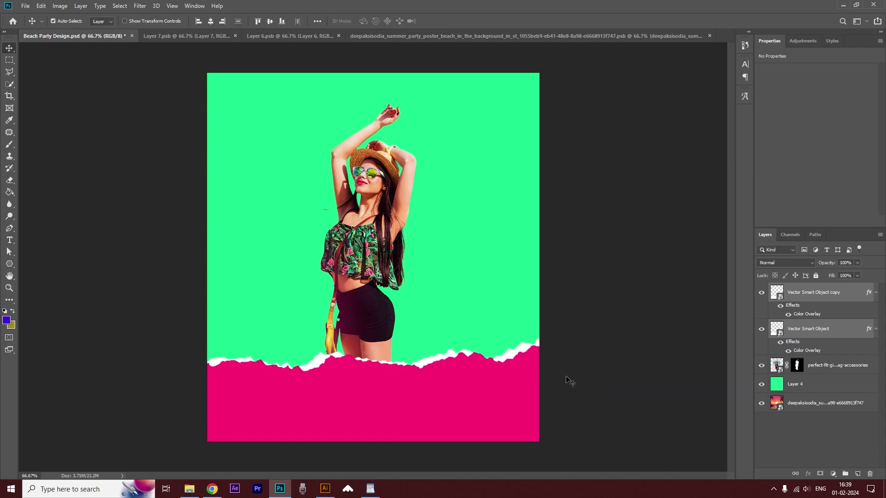
Hide the green Layer 4 to reveal the sunset beach behind the woman
{"action": "left_click", "coordinate": [771, 370]}
{"action": "left_click", "coordinate": [767, 389]}
{"action": "left_click", "coordinate": [763, 386]}
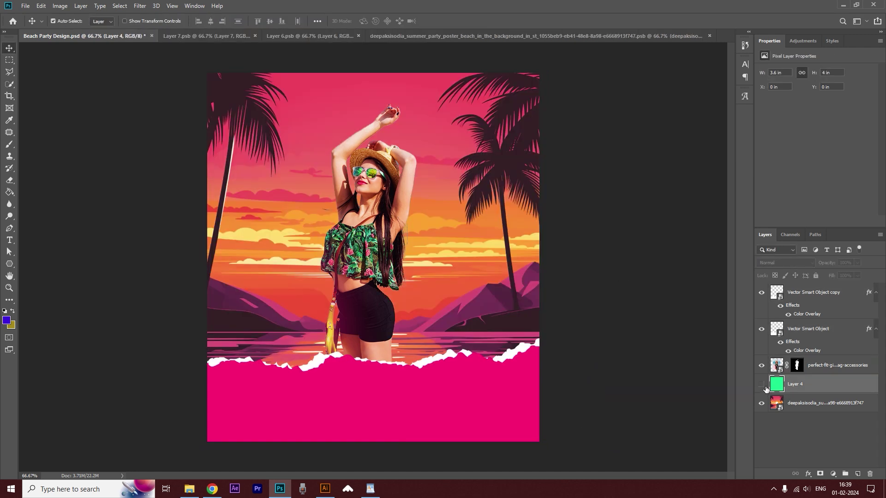
Rasterize the sunset beach background layer
{"action": "left_click", "coordinate": [805, 409]}
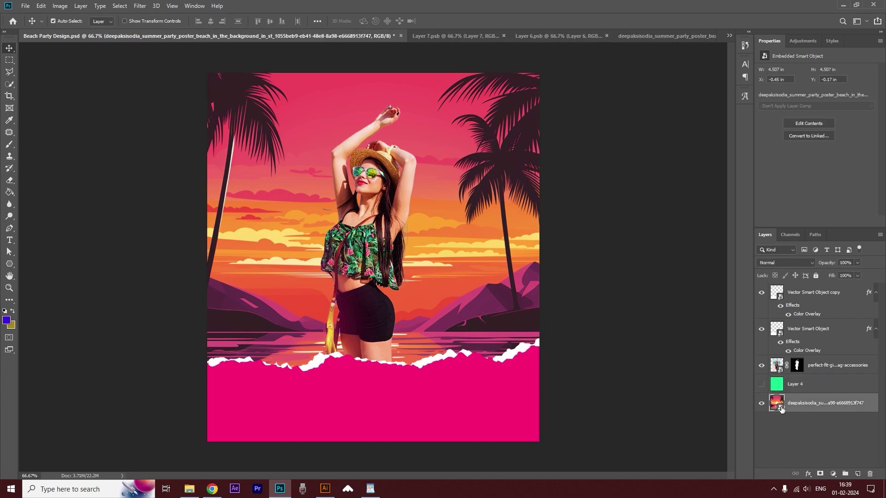
{"action": "right_click", "coordinate": [798, 404]}
{"action": "left_click", "coordinate": [787, 176]}
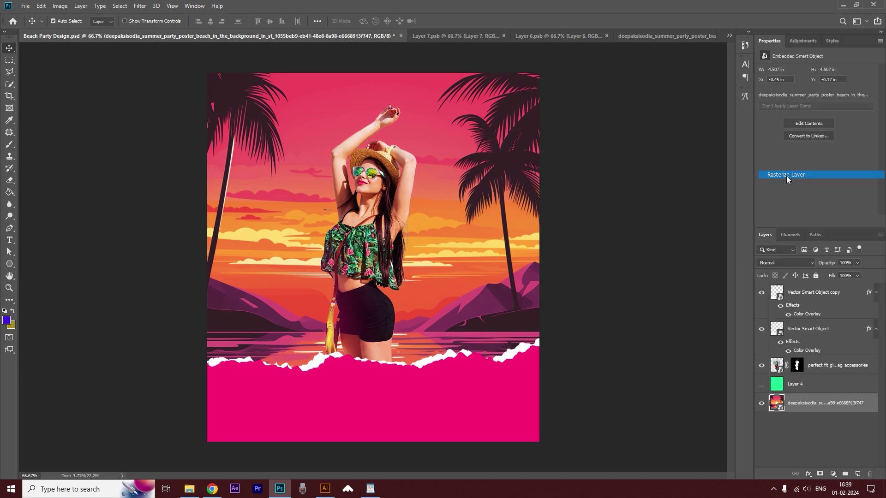
Use Replace Color on the beach background, sampling the orange sky and shifting the hue to +87
{"action": "left_click", "coordinate": [60, 5]}
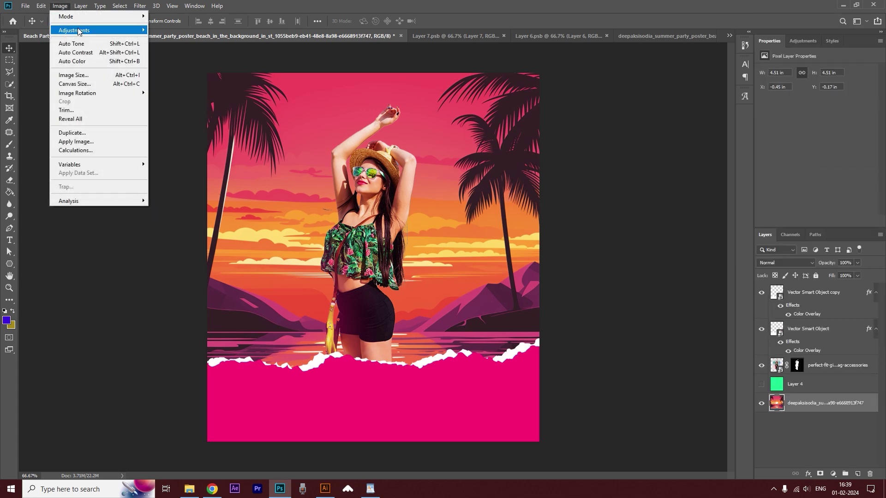
{"action": "mouse_move", "coordinate": [78, 31]}
{"action": "left_click", "coordinate": [173, 225]}
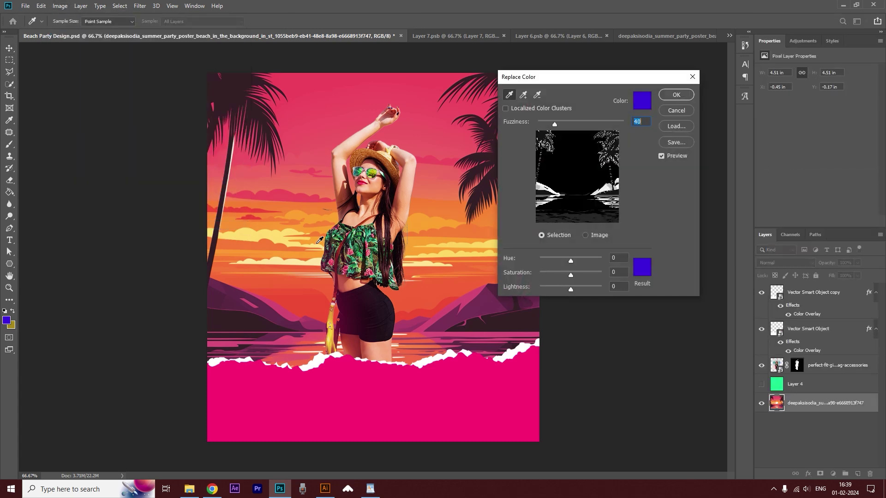
{"action": "left_click", "coordinate": [443, 203]}
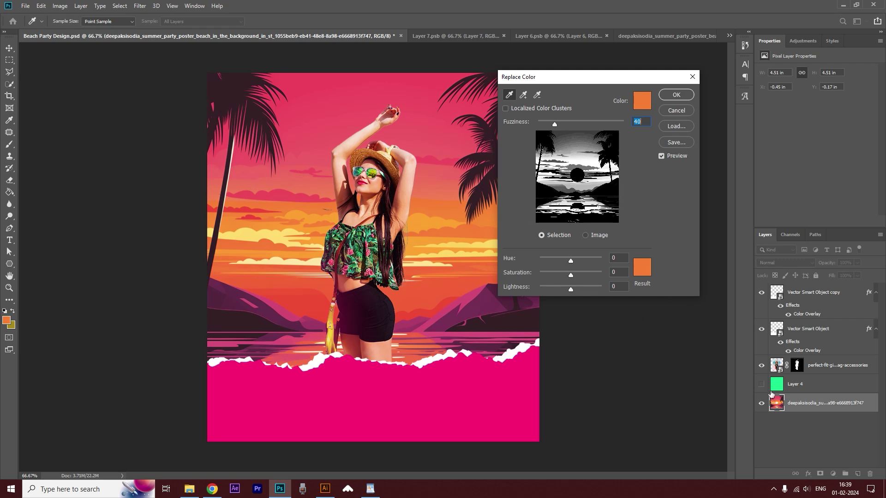
{"action": "left_click_drag", "start_coordinate": [571, 262], "coordinate": [586, 259]}
Add the pink sky, clouds, hills and water tones to the replaced color range and apply the green recoloring
{"action": "left_click", "coordinate": [523, 94]}
{"action": "left_click", "coordinate": [372, 115]}
{"action": "left_click", "coordinate": [244, 130]}
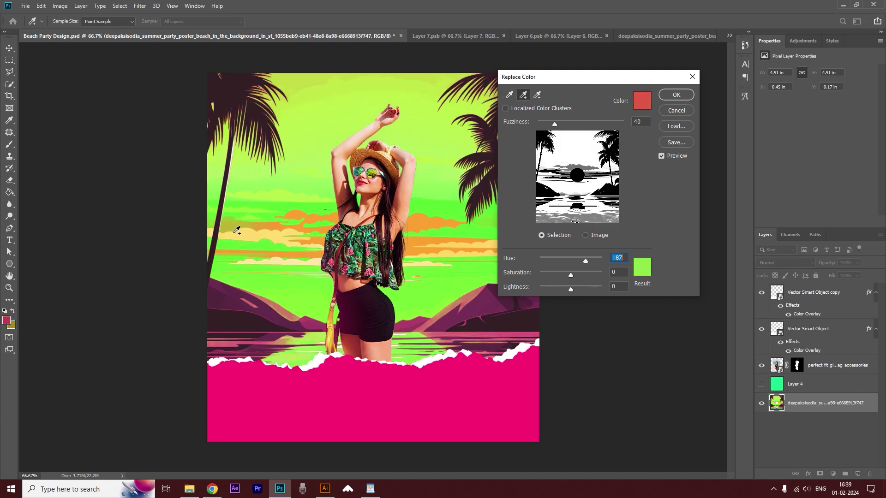
{"action": "left_click", "coordinate": [237, 301]}
{"action": "left_click", "coordinate": [278, 348]}
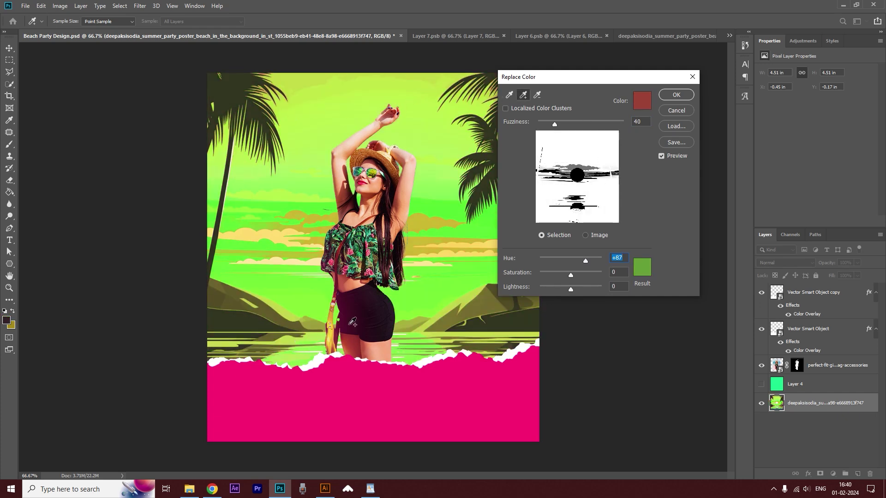
{"action": "left_click", "coordinate": [426, 220]}
{"action": "left_click", "coordinate": [451, 248]}
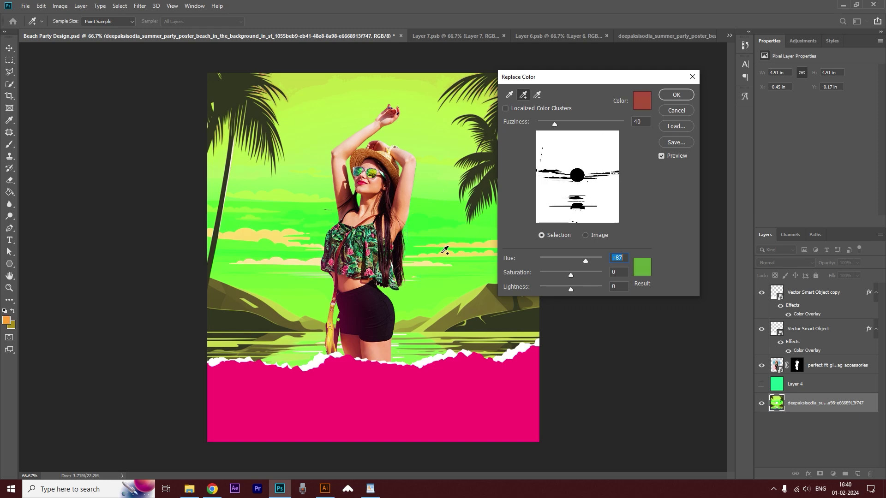
{"action": "left_click", "coordinate": [254, 209]}
{"action": "left_click", "coordinate": [537, 323]}
{"action": "left_click", "coordinate": [675, 94]}
Show the green Layer 4 and lower its opacity a little so the beach shows through faintly
{"action": "left_click", "coordinate": [762, 385]}
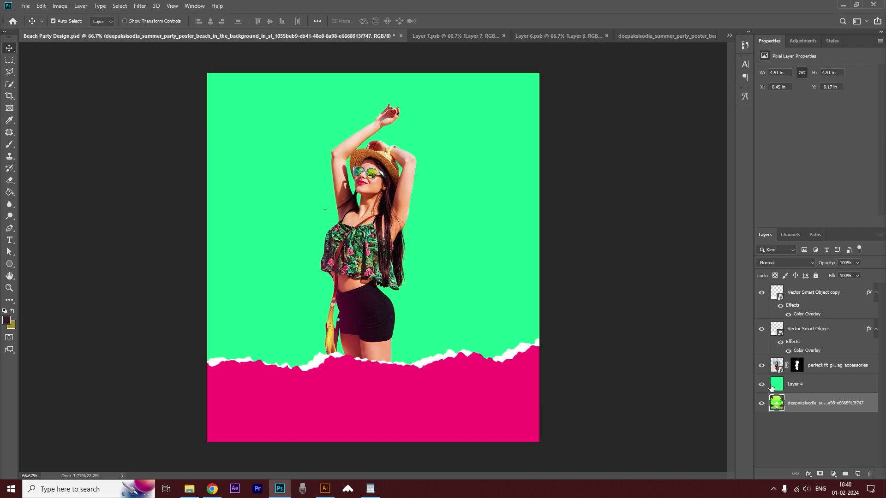
{"action": "left_click", "coordinate": [802, 391]}
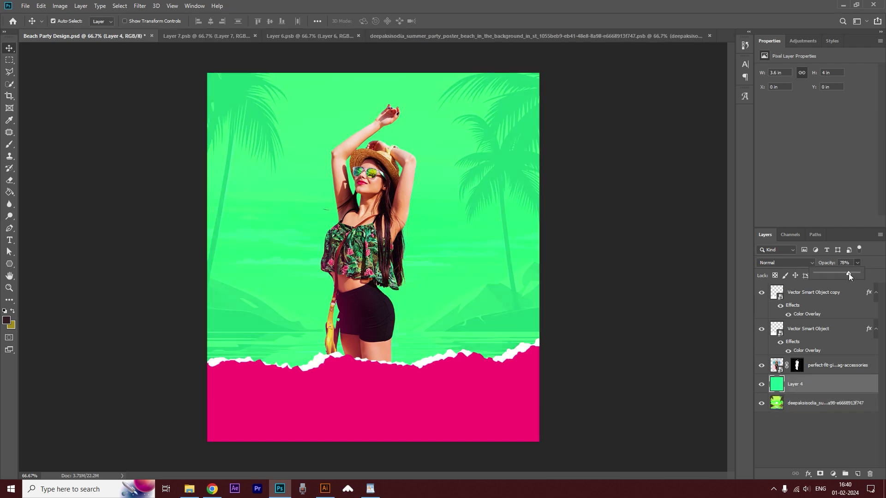
{"action": "left_click_drag", "start_coordinate": [849, 275], "coordinate": [854, 275]}
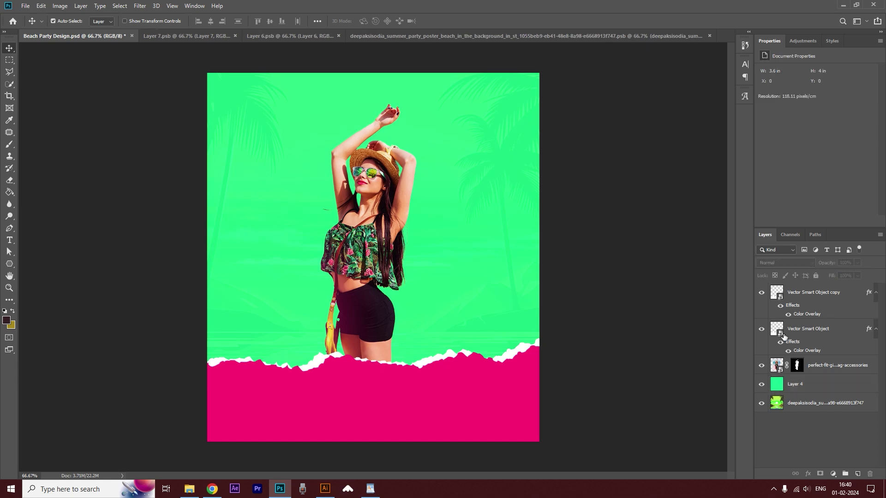
Bring the tropical flower image from Layer 7.psb into the poster and convert it to a Smart Object
{"action": "left_click", "coordinate": [173, 35]}
{"action": "left_click_drag", "start_coordinate": [485, 245], "coordinate": [441, 232]}
{"action": "right_click", "coordinate": [826, 292]}
{"action": "left_click", "coordinate": [755, 213]}
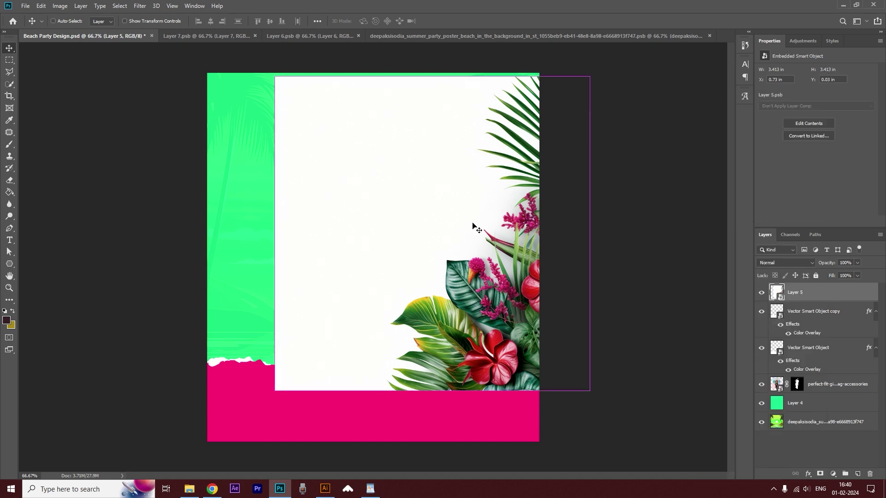
Scale the flower image to 52.47% and place it against the poster's right edge above the pink strip
{"action": "key", "text": "ctrl+t"}
{"action": "left_click_drag", "start_coordinate": [589, 77], "coordinate": [413, 195]}
{"action": "left_click_drag", "start_coordinate": [409, 309], "coordinate": [510, 285]}
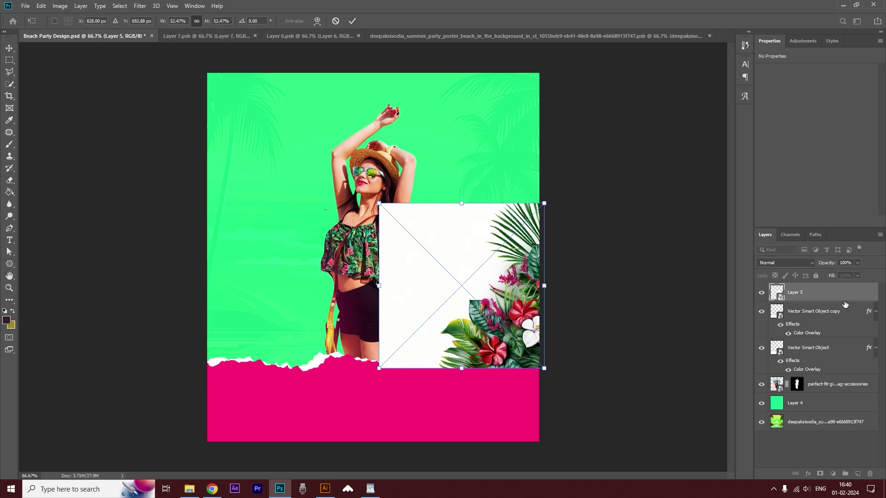
{"action": "key", "text": "Return"}
Move the flower layer beneath the woman and set its blend mode to Darker Color to drop the white background
{"action": "left_click_drag", "start_coordinate": [844, 298], "coordinate": [823, 394]}
{"action": "left_click", "coordinate": [780, 262]}
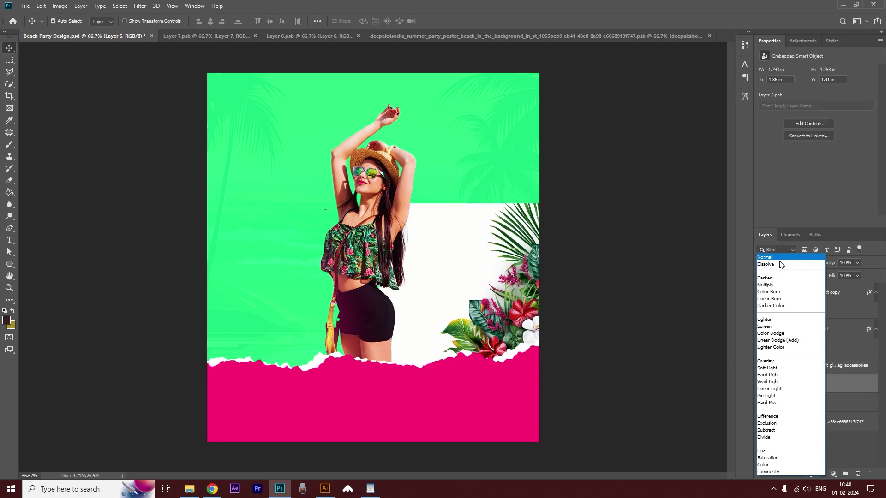
{"action": "left_click", "coordinate": [776, 306]}
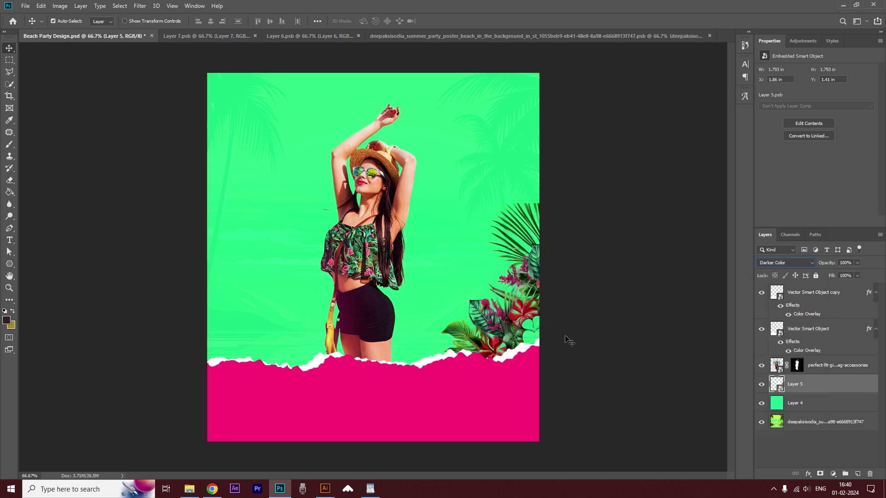
Duplicate the flower layer, rotate the copy -90° and place it in the poster's upper-right corner
{"action": "left_click_drag", "start_coordinate": [812, 384], "coordinate": [858, 473]}
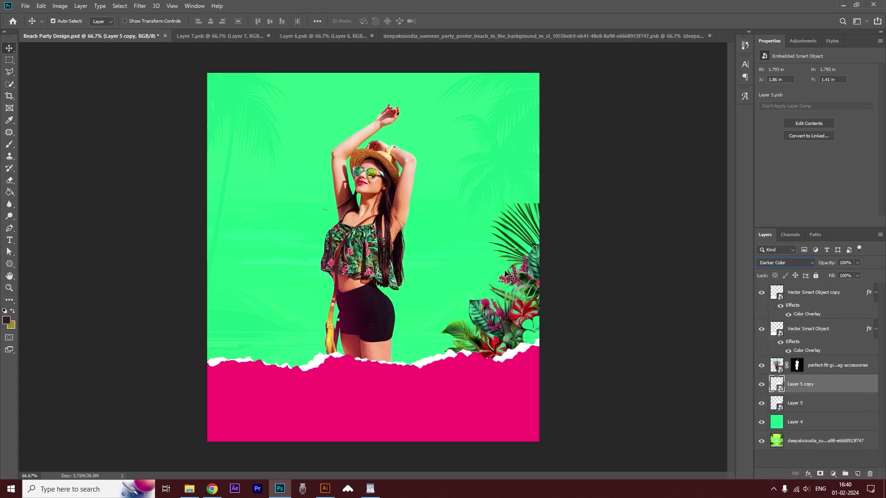
{"action": "key", "text": "ctrl+t"}
{"action": "left_click_drag", "start_coordinate": [522, 282], "coordinate": [255, 280]}
{"action": "left_click_drag", "start_coordinate": [256, 279], "coordinate": [471, 60]}
{"action": "left_click_drag", "start_coordinate": [529, 100], "coordinate": [526, 120]}
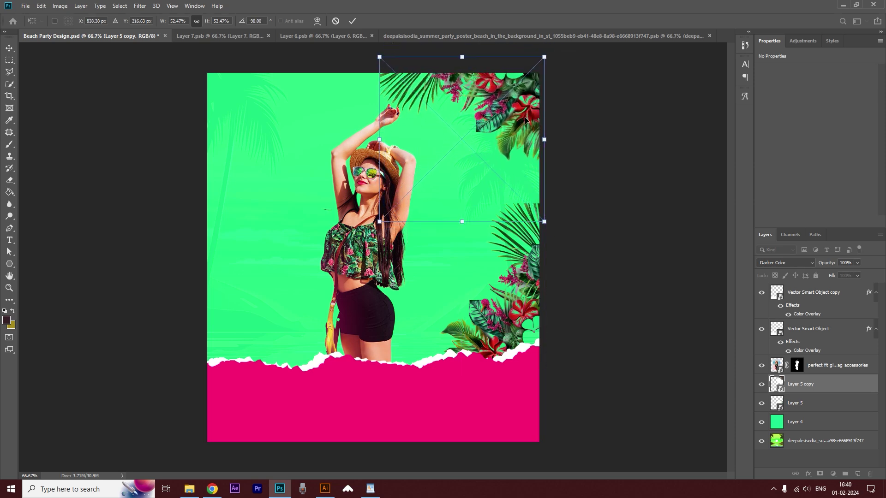
{"action": "key", "text": "Return"}
Rotate the lower-right flower cluster slightly clockwise
{"action": "left_click", "coordinate": [614, 222]}
{"action": "left_click", "coordinate": [540, 271]}
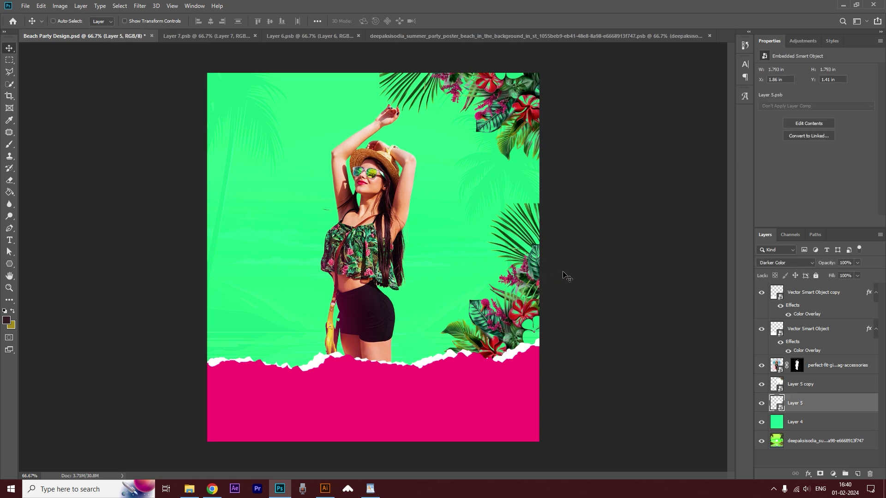
{"action": "key", "text": "ctrl+t"}
{"action": "left_click_drag", "start_coordinate": [570, 226], "coordinate": [590, 232]}
{"action": "key", "text": "Return"}
Bring the leafy plant image from Layer 6.psb into the poster and convert it to a Smart Object
{"action": "left_click", "coordinate": [319, 34]}
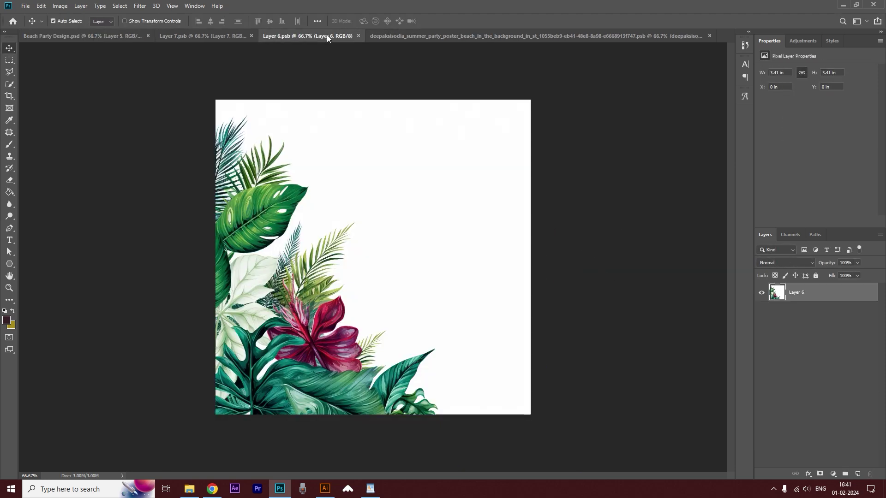
{"action": "left_click", "coordinate": [93, 37]}
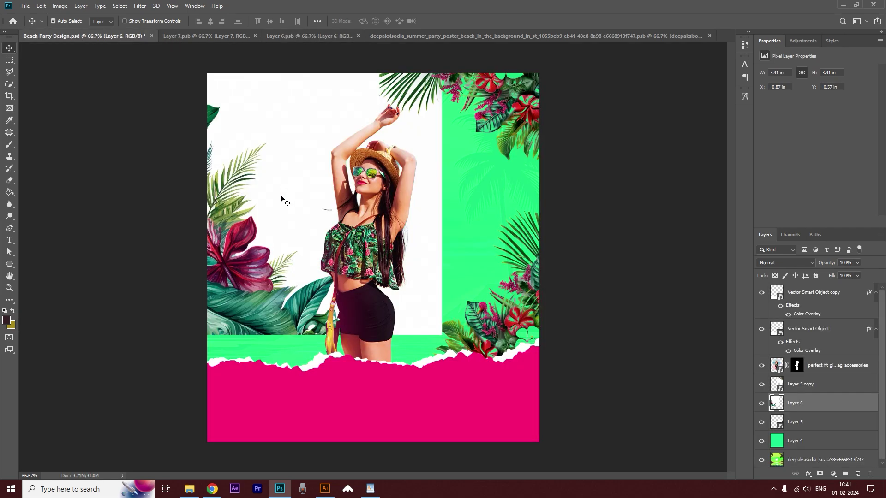
{"action": "right_click", "coordinate": [791, 402]}
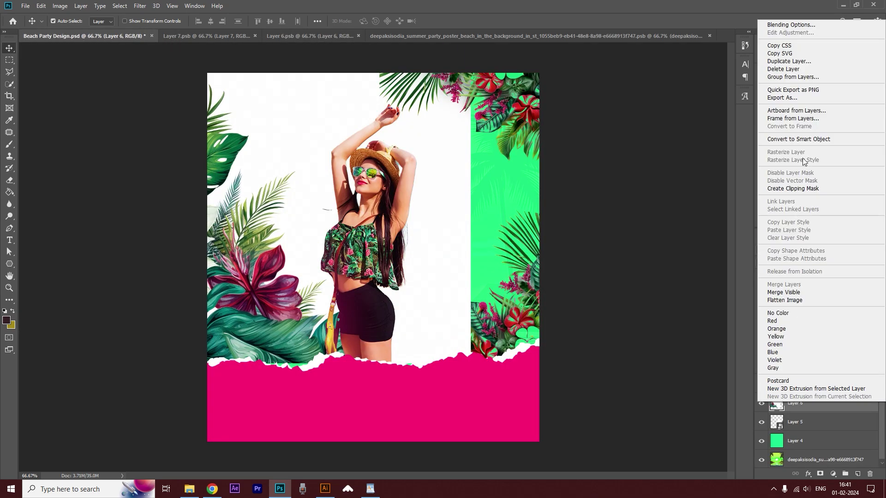
{"action": "left_click", "coordinate": [790, 139]}
Scale the plant image to 46.97% at the poster's left edge above the pink strip and set its blend mode to Darker Color
{"action": "key", "text": "ctrl+t"}
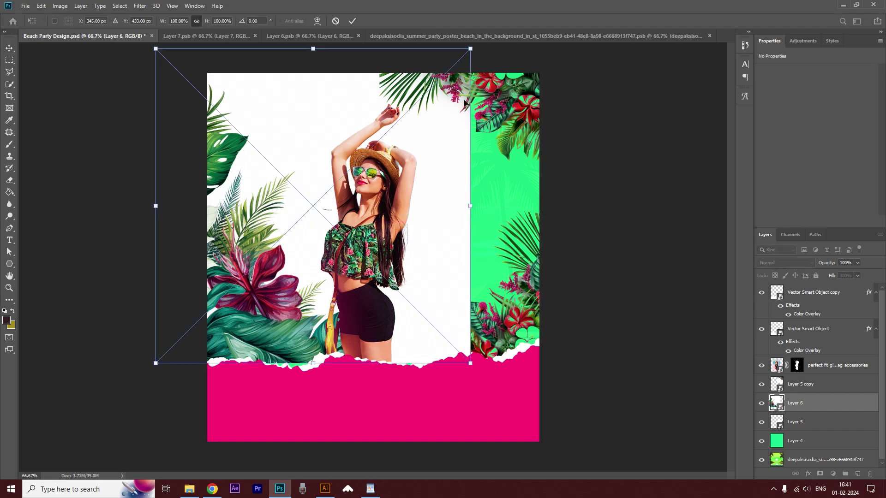
{"action": "left_click_drag", "start_coordinate": [471, 49], "coordinate": [304, 216]}
{"action": "left_click_drag", "start_coordinate": [236, 291], "coordinate": [285, 298]}
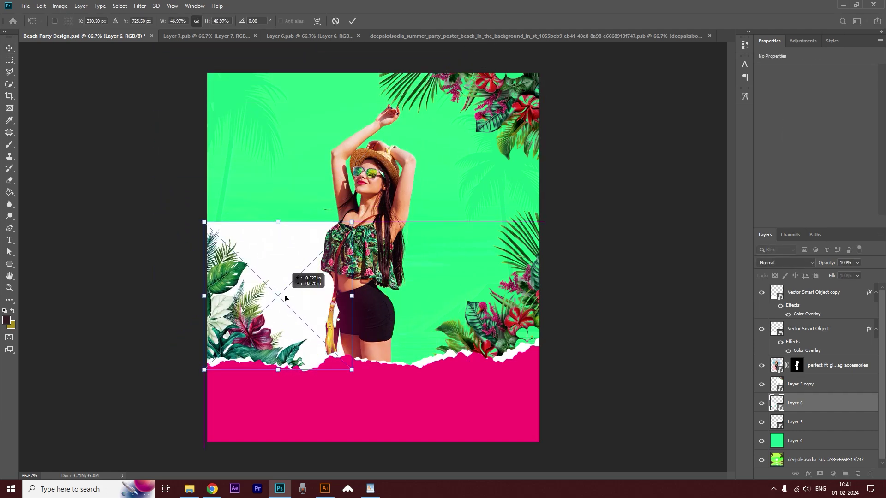
{"action": "key", "text": "Return"}
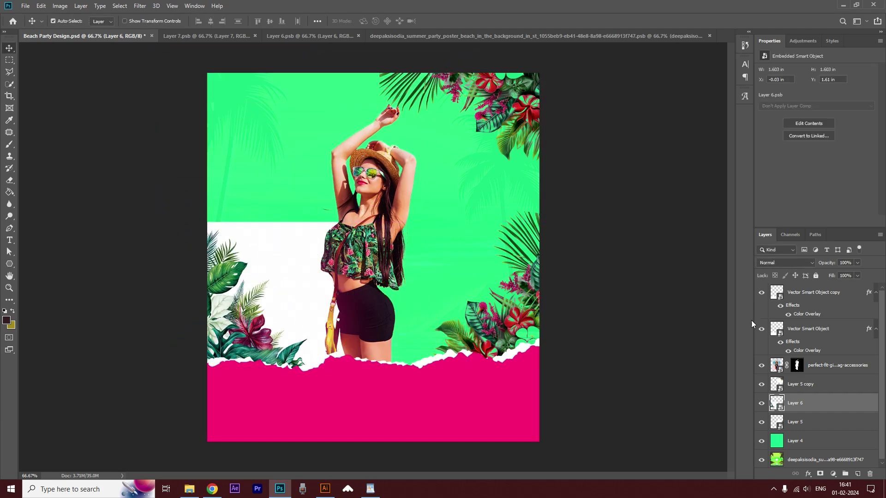
{"action": "left_click", "coordinate": [772, 264]}
{"action": "left_click", "coordinate": [775, 306]}
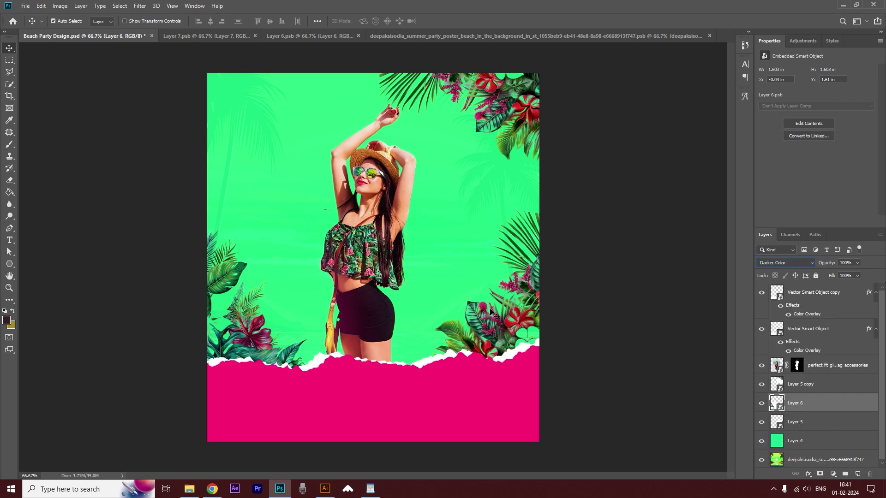
Duplicate the plant layer and transform the copy to 48.66% with a 90° rotation in the poster's upper-left corner
{"action": "key", "text": "ctrl+j"}
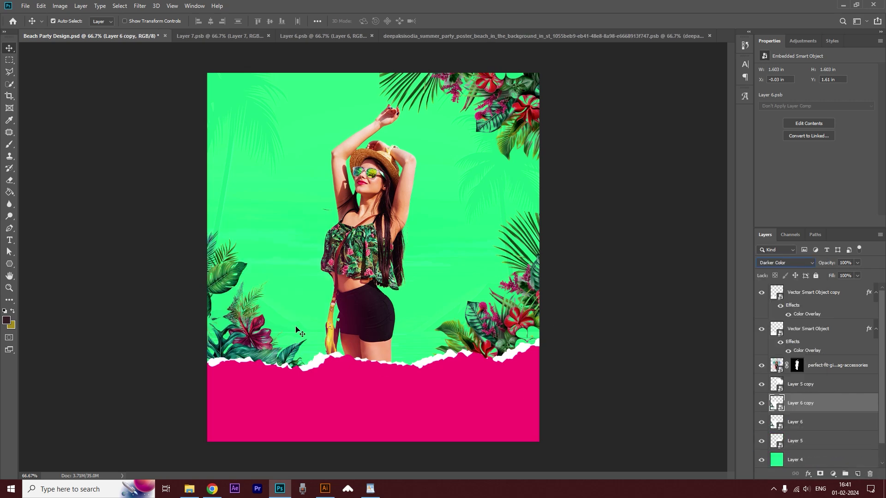
{"action": "left_click_drag", "start_coordinate": [303, 326], "coordinate": [305, 182]}
{"action": "key", "text": "ctrl+t"}
{"action": "left_click_drag", "start_coordinate": [349, 159], "coordinate": [261, 243]}
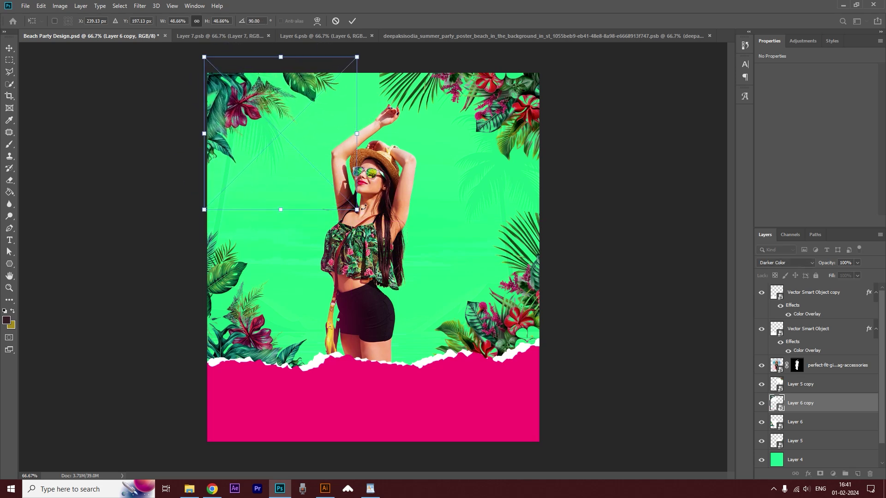
{"action": "key", "text": "Return"}
Shift the woman slightly left and down, then nudge the upper-right flowers up and both lower plant clusters down
{"action": "left_click_drag", "start_coordinate": [375, 218], "coordinate": [364, 220]}
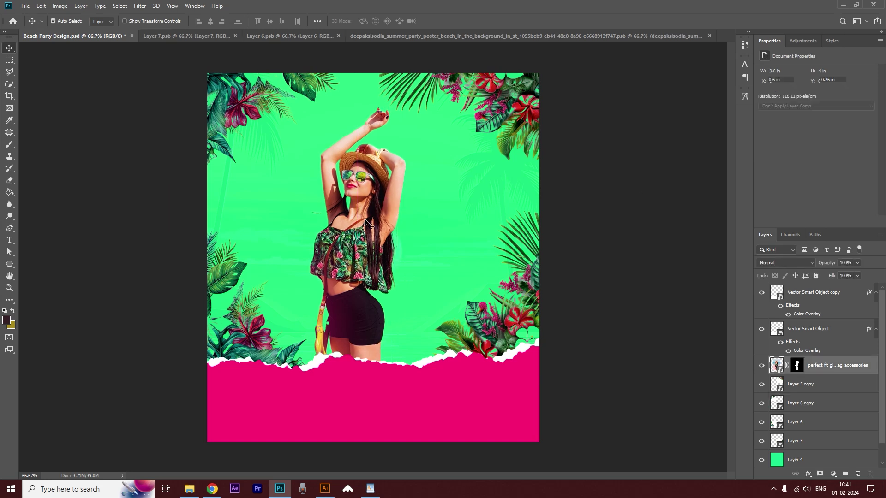
{"action": "left_click", "coordinate": [488, 88]}
{"action": "left_click", "coordinate": [604, 206]}
{"action": "left_click_drag", "start_coordinate": [517, 305], "coordinate": [518, 311]}
{"action": "mouse_move", "coordinate": [225, 283]}
{"action": "left_mouse_down"}
{"action": "mouse_move", "coordinate": [241, 290]}
{"action": "mouse_move", "coordinate": [227, 289]}
{"action": "left_mouse_up"}
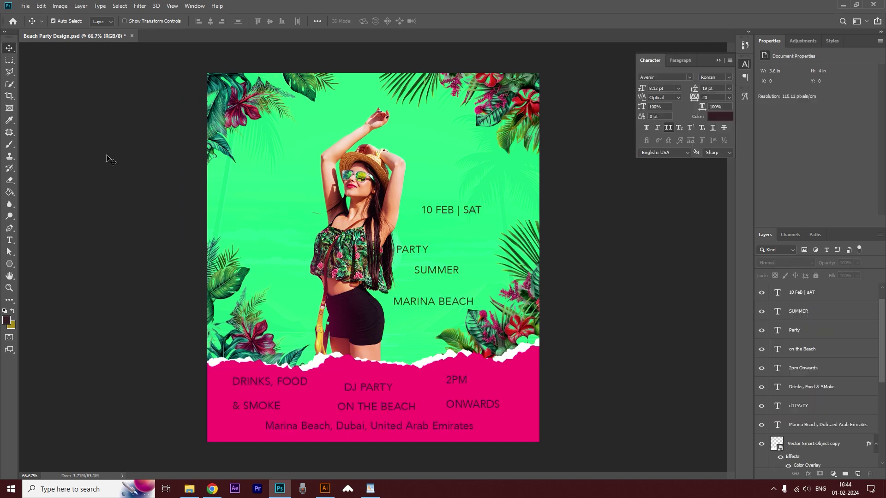
Move the SUMMER text to the left of the woman and set it in Kontesa Typeface Black at 66.12 pt
{"action": "left_click_drag", "start_coordinate": [454, 276], "coordinate": [295, 194]}
{"action": "key", "text": "t"}
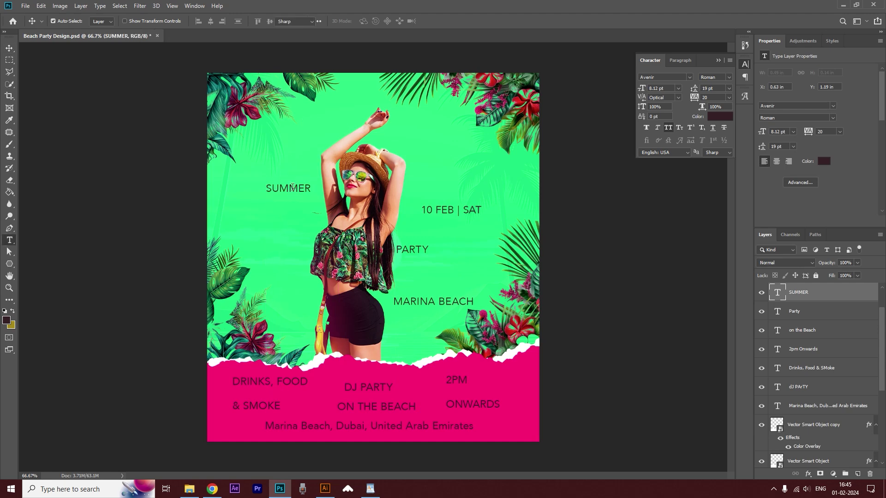
{"action": "double_click", "coordinate": [292, 187]}
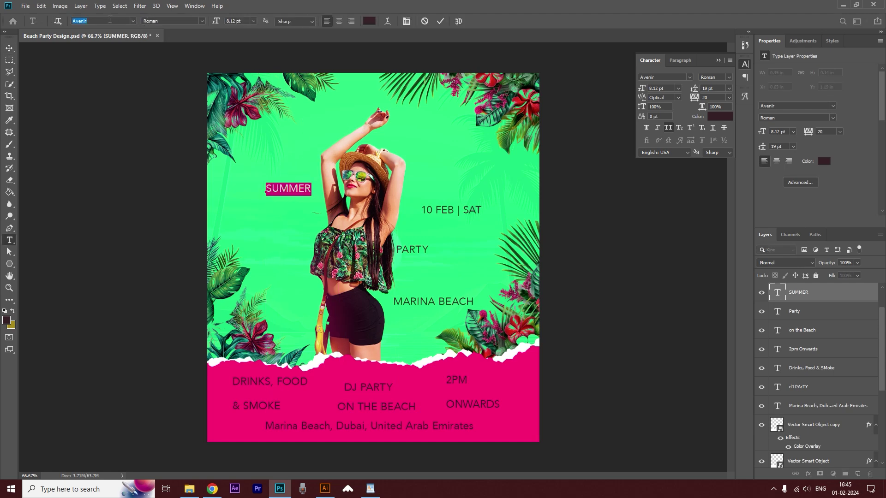
{"action": "type", "text": "kon"}
{"action": "left_click", "coordinate": [120, 50]}
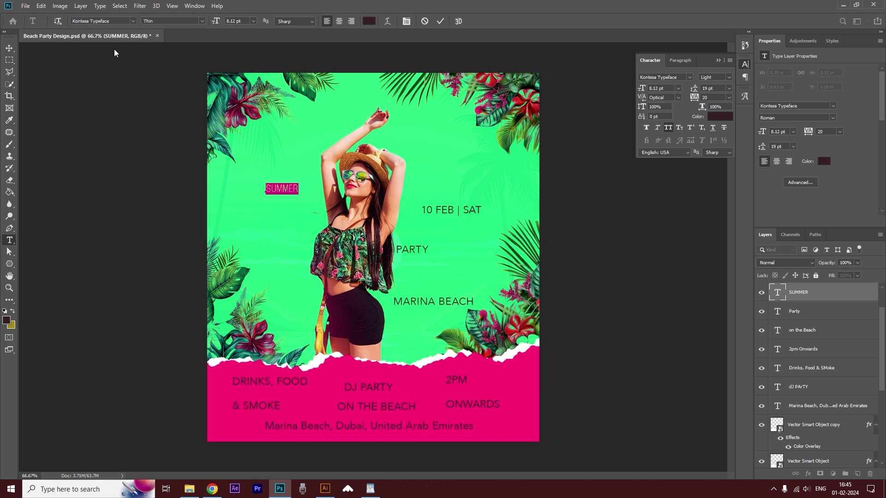
{"action": "left_click", "coordinate": [201, 21]}
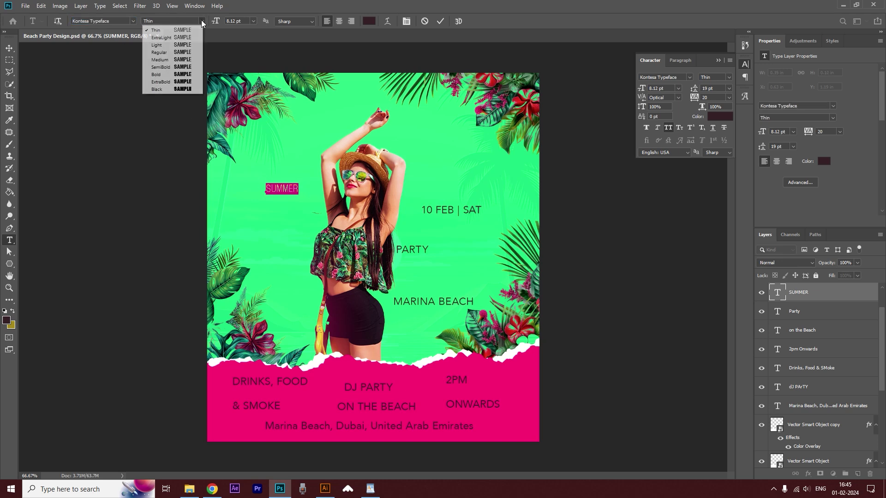
{"action": "left_click", "coordinate": [187, 88]}
{"action": "left_click_drag", "start_coordinate": [642, 88], "coordinate": [667, 81]}
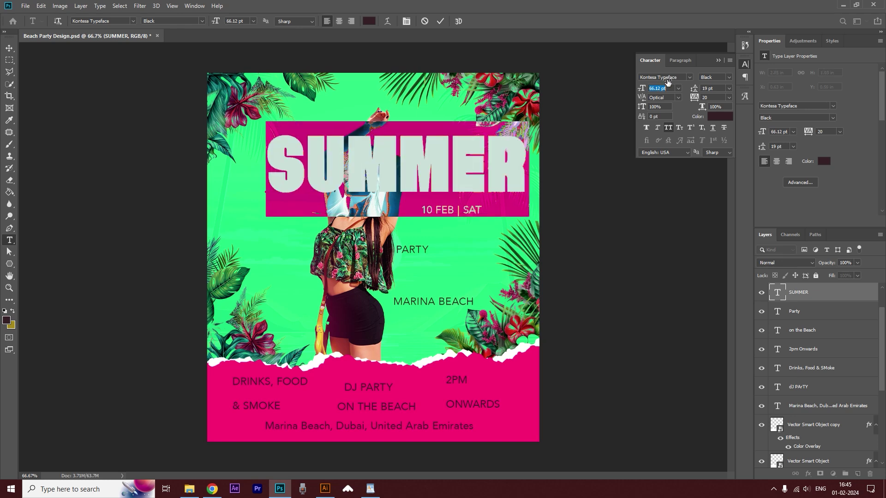
Break SUMMER into SUM and MER on two lines and set the leading to 47 pt
{"action": "left_click", "coordinate": [399, 150]}
{"action": "key", "text": "Return"}
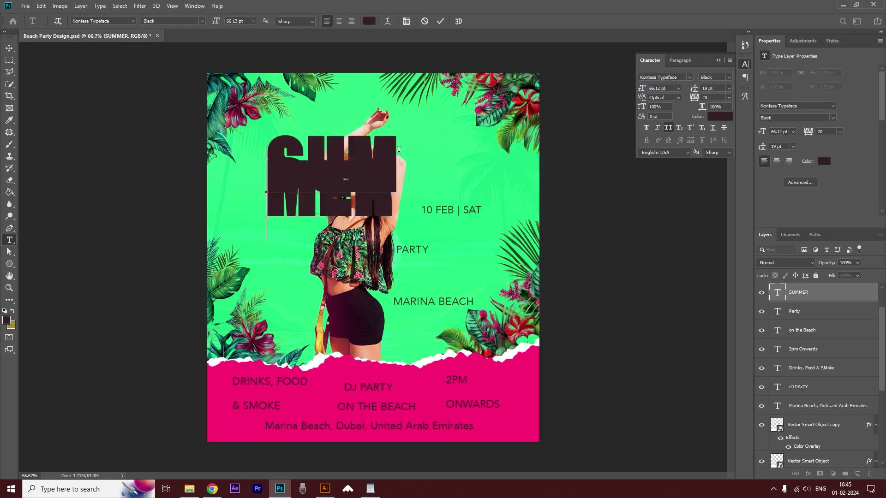
{"action": "key", "text": "ctrl+a"}
{"action": "left_click_drag", "start_coordinate": [696, 88], "coordinate": [708, 83]}
Tighten the kerning at the start of the SUM line to -60 and commit the text edit
{"action": "left_click", "coordinate": [270, 163]}
{"action": "key", "text": "alt+Left"}
{"action": "key", "text": "alt+Left"}
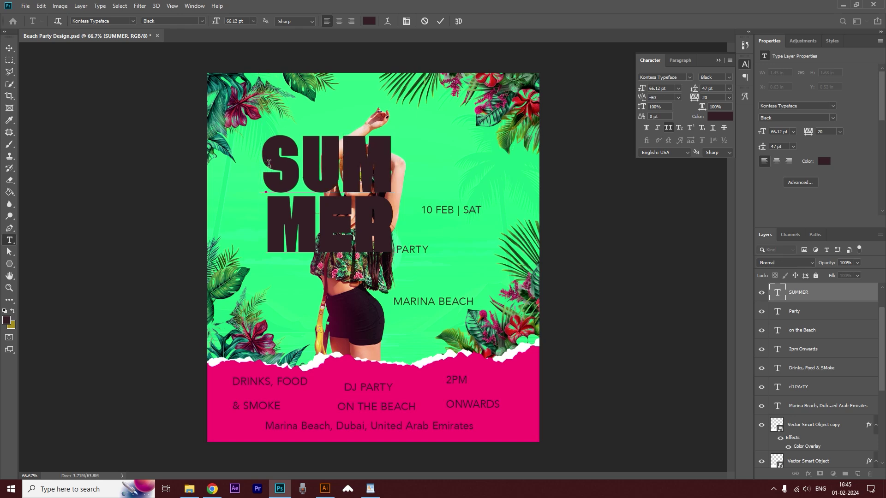
{"action": "key", "text": "ctrl+a"}
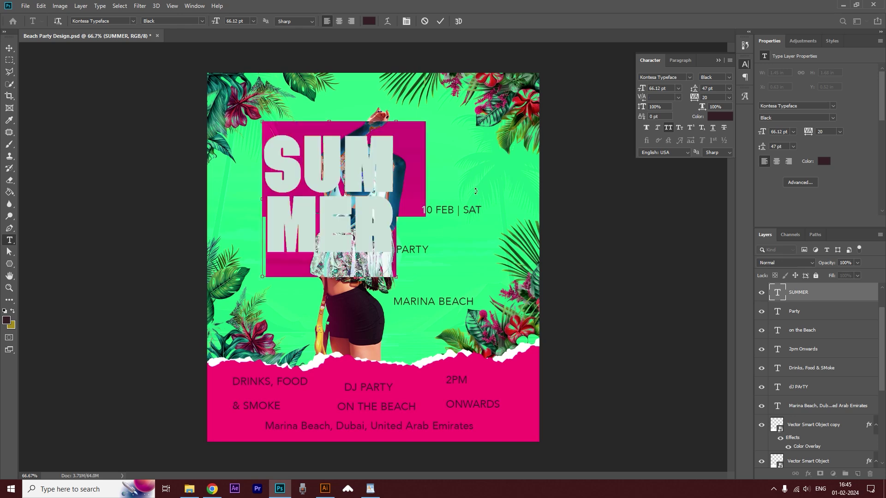
{"action": "left_click", "coordinate": [9, 48]}
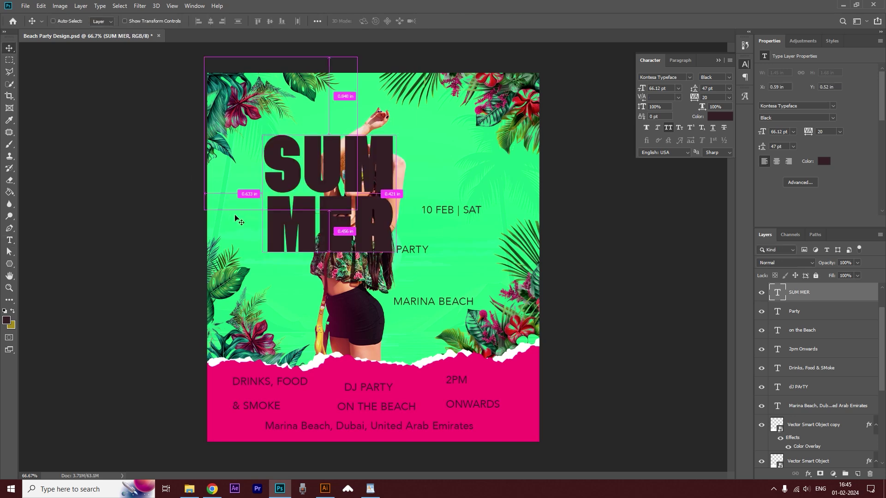
Scale the two-line SUMMER text up to 108.29 pt and position it across the woman in the poster's green area
{"action": "key", "text": "ctrl+t"}
{"action": "left_click_drag", "start_coordinate": [401, 280], "coordinate": [519, 349]}
{"action": "mouse_move", "coordinate": [437, 286]}
{"action": "left_mouse_down"}
{"action": "mouse_move", "coordinate": [435, 262]}
{"action": "mouse_move", "coordinate": [430, 281]}
{"action": "left_mouse_up"}
{"action": "key", "text": "Return"}
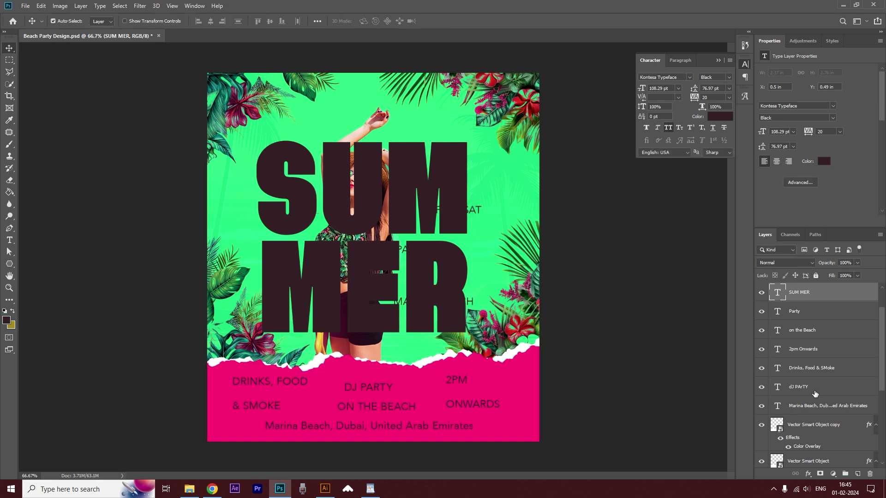
{"action": "left_click_drag", "start_coordinate": [437, 234], "coordinate": [442, 224]}
Reorder the SUM MER text layer directly beneath the woman's layer so she stands in front of the lettering
{"action": "left_click_drag", "start_coordinate": [840, 301], "coordinate": [808, 441]}
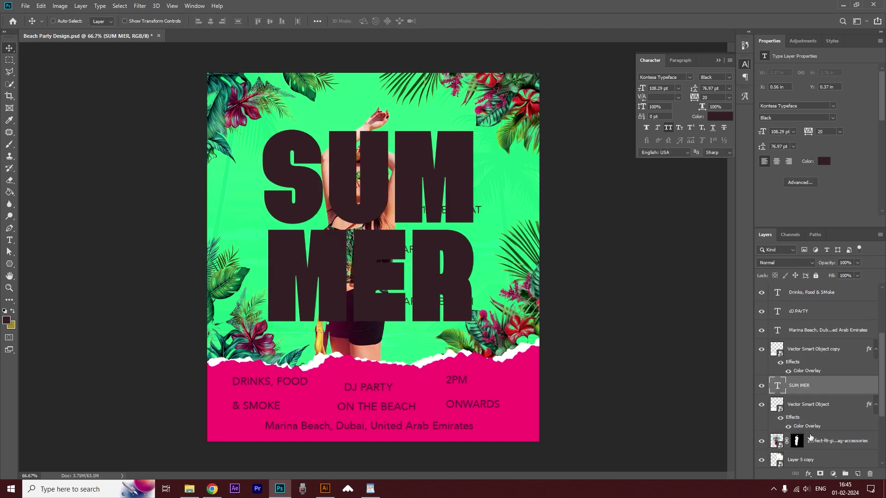
{"action": "left_click_drag", "start_coordinate": [811, 437], "coordinate": [811, 437]}
{"action": "key", "text": "ctrl"}
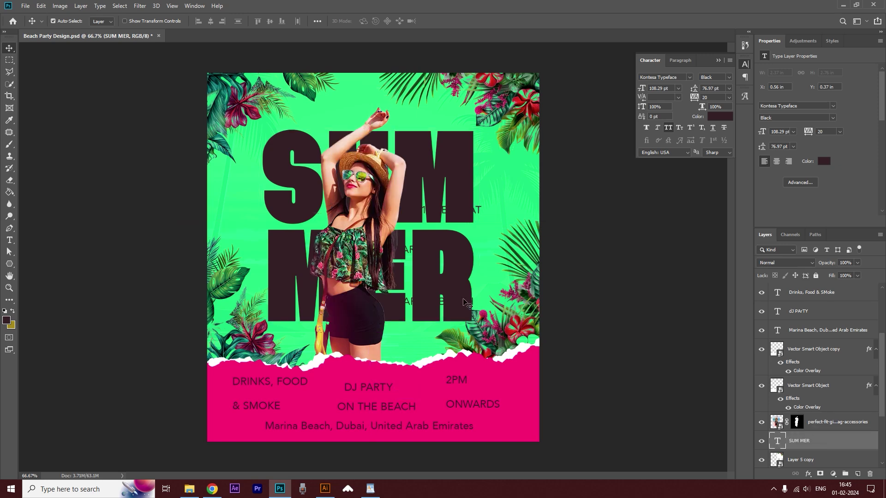
Set the SUM MER text's leading to 75.97 pt and change its colour to white
{"action": "double_click", "coordinate": [779, 444]}
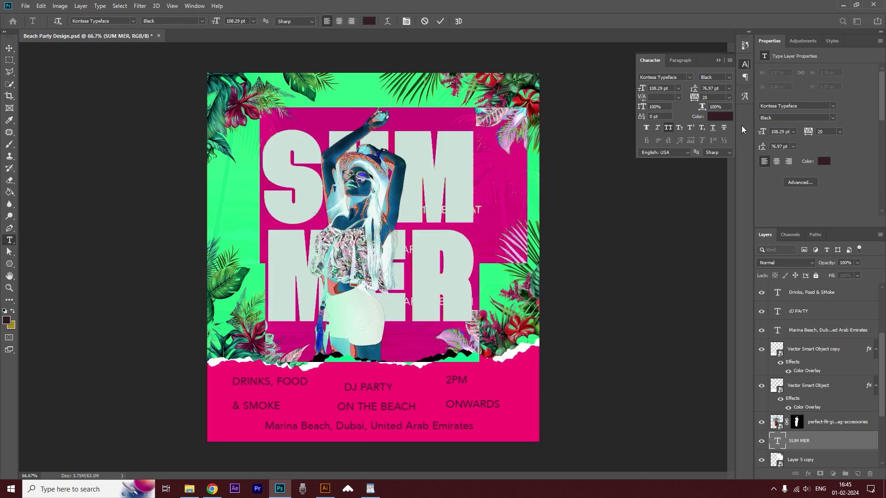
{"action": "left_click_drag", "start_coordinate": [695, 89], "coordinate": [694, 88]}
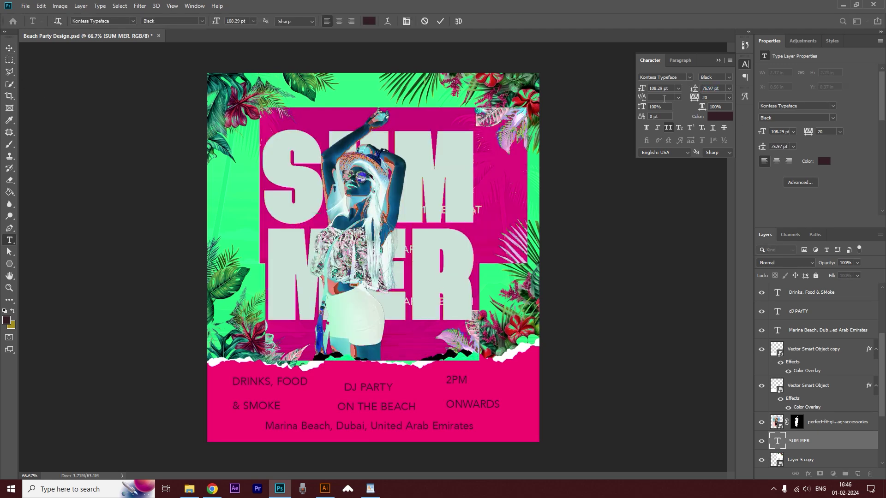
{"action": "left_click", "coordinate": [724, 116]}
{"action": "left_click_drag", "start_coordinate": [526, 347], "coordinate": [460, 284]}
{"action": "left_click", "coordinate": [704, 291]}
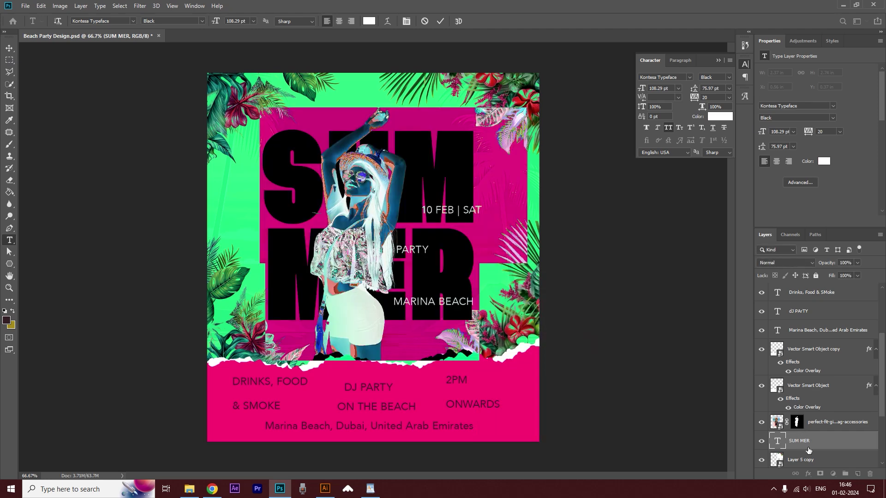
{"action": "key", "text": "ctrl+Return"}
Add an Outer Glow to SUM MER in white with Normal blend mode and 42% opacity
{"action": "left_click", "coordinate": [808, 474]}
{"action": "left_click", "coordinate": [827, 461]}
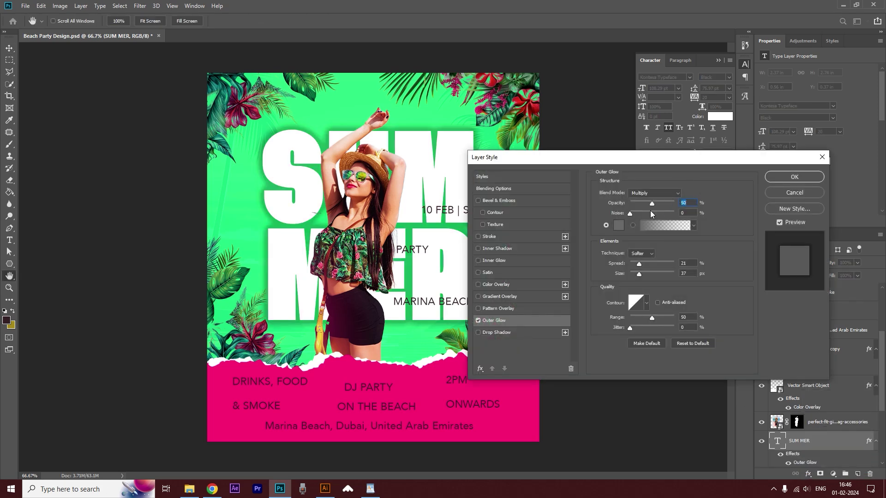
{"action": "left_click", "coordinate": [618, 225]}
{"action": "left_click", "coordinate": [446, 135]}
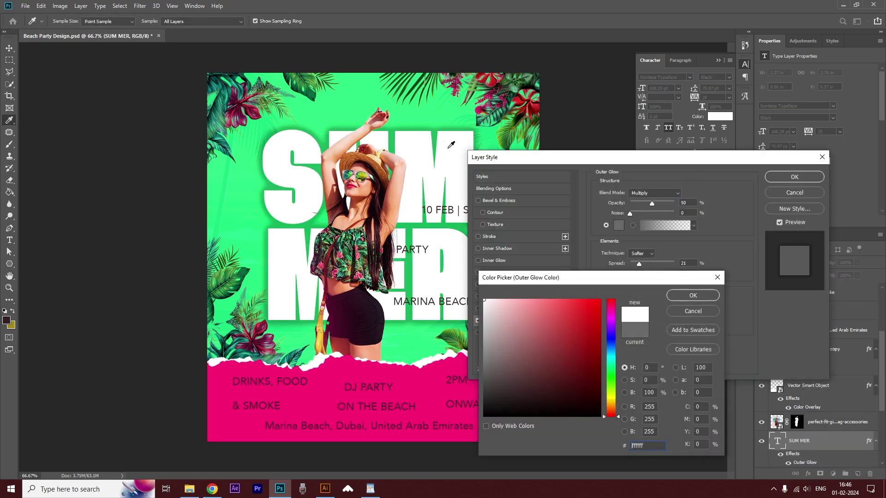
{"action": "left_click", "coordinate": [693, 295]}
{"action": "left_click", "coordinate": [655, 193]}
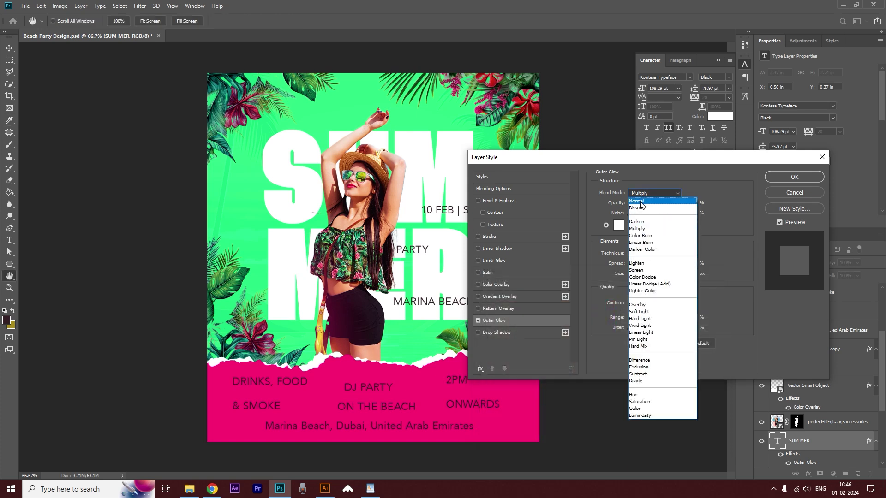
{"action": "left_click", "coordinate": [648, 195]}
{"action": "left_click_drag", "start_coordinate": [653, 202], "coordinate": [645, 203]}
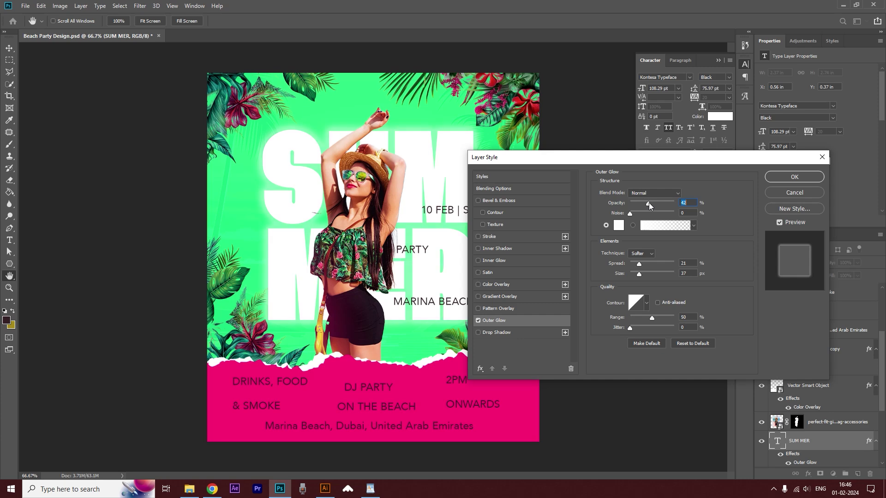
{"action": "left_click", "coordinate": [786, 177]}
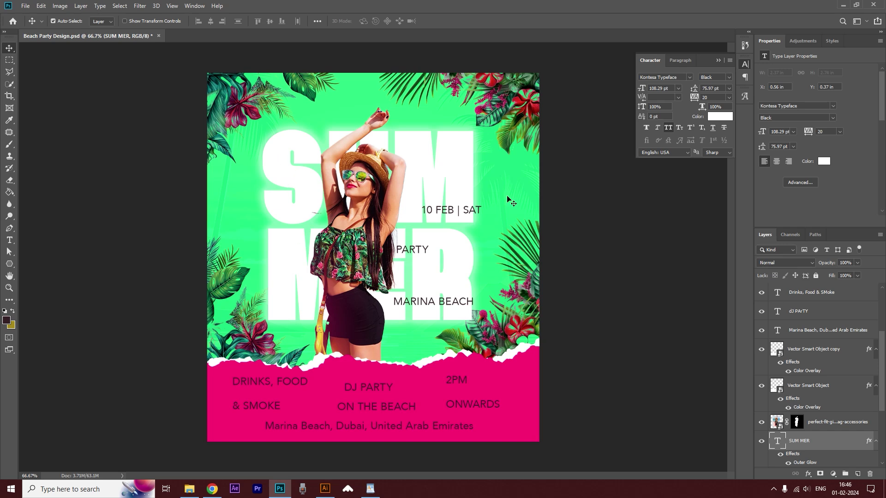
Tilt the SUM MER text slightly counterclockwise and nudge it a little left and up
{"action": "key", "text": "ctrl+t"}
{"action": "left_click_drag", "start_coordinate": [498, 186], "coordinate": [494, 179]}
{"action": "key", "text": "Return"}
{"action": "key", "text": "Left"}
{"action": "key", "text": "Left"}
{"action": "key", "text": "Left"}
{"action": "key", "text": "Up"}
{"action": "key", "text": "Up"}
{"action": "key", "text": "Up"}
{"action": "key", "text": "Up"}
{"action": "key", "text": "Up"}
{"action": "key", "text": "Up"}
{"action": "key", "text": "Up"}
{"action": "key", "text": "Up"}
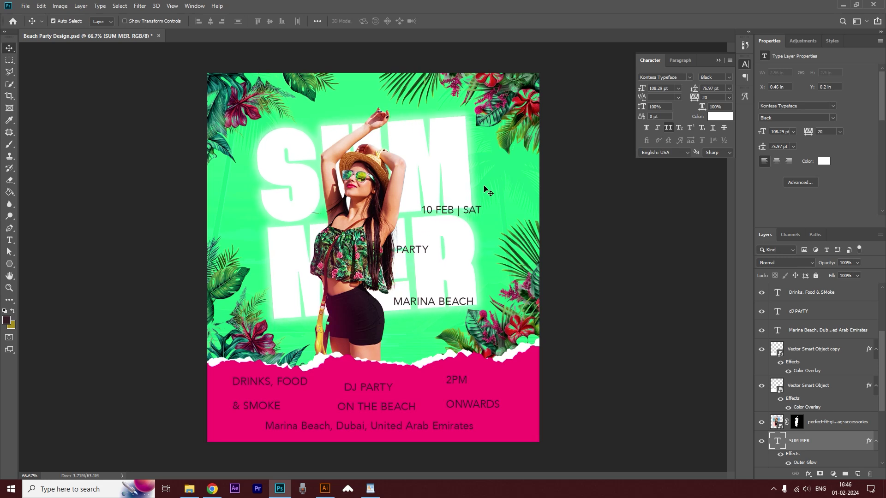
Move the 10 FEB | SAT text just above the SUM line and rotate it -3.61° to follow the tilt
{"action": "left_click", "coordinate": [623, 217]}
{"action": "left_click_drag", "start_coordinate": [443, 214], "coordinate": [314, 120]}
{"action": "key", "text": "ctrl+t"}
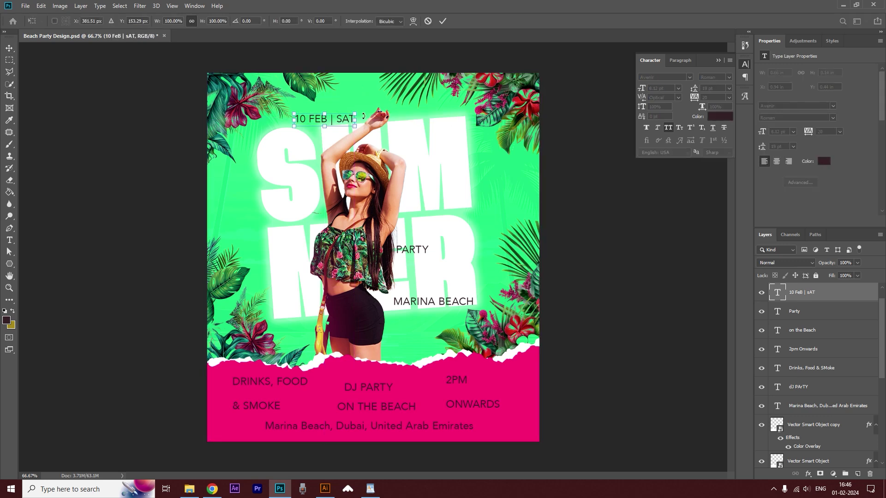
{"action": "left_click_drag", "start_coordinate": [377, 108], "coordinate": [376, 105]}
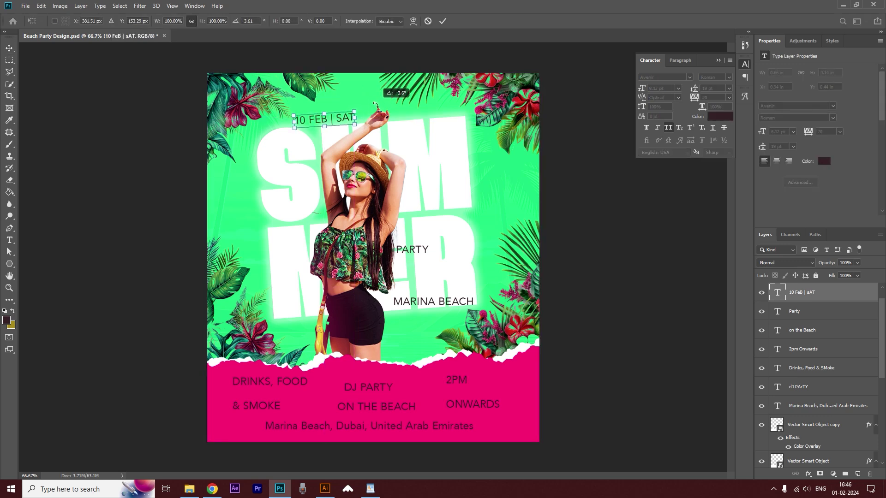
{"action": "key", "text": "Return"}
Set the 10 FEB | SAT text in Glendale Bold
{"action": "double_click", "coordinate": [342, 118]}
{"action": "left_click", "coordinate": [105, 21]}
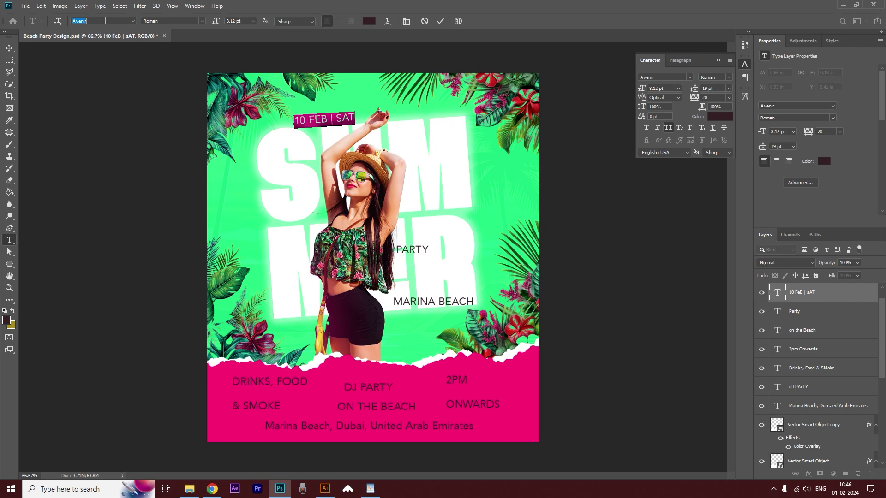
{"action": "type", "text": "gl"}
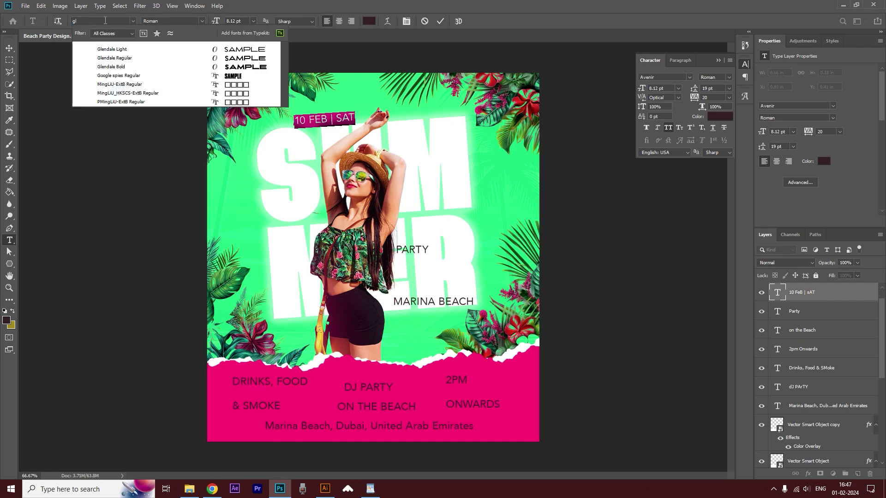
{"action": "type", "text": "end"}
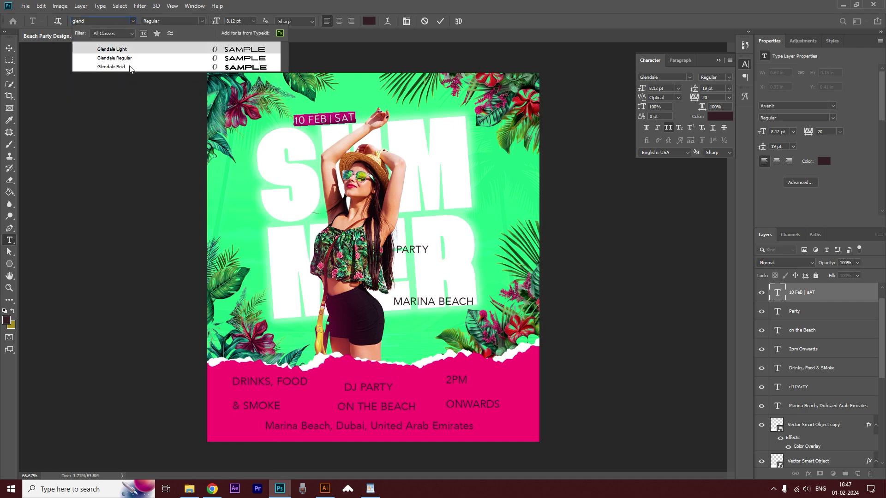
{"action": "left_click", "coordinate": [132, 67]}
Recolour the 10 FEB | SAT text with the pink sampled from the torn-paper strip
{"action": "triple_click", "coordinate": [332, 116]}
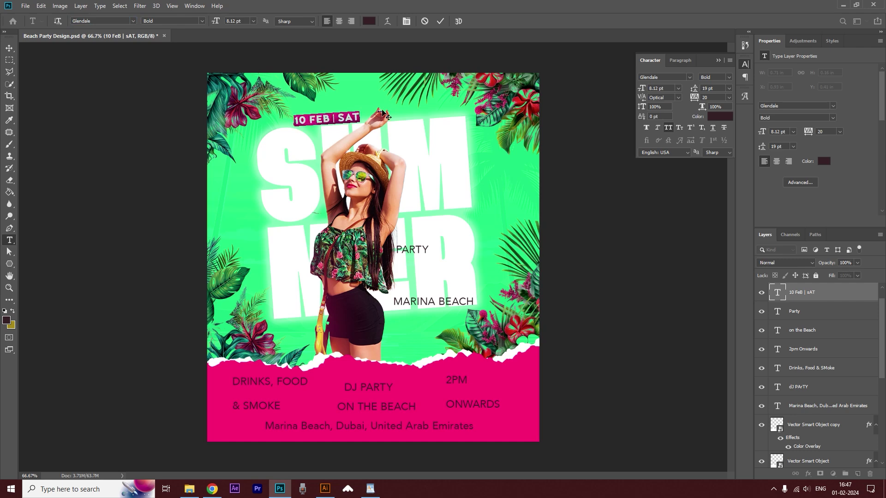
{"action": "left_click", "coordinate": [720, 117]}
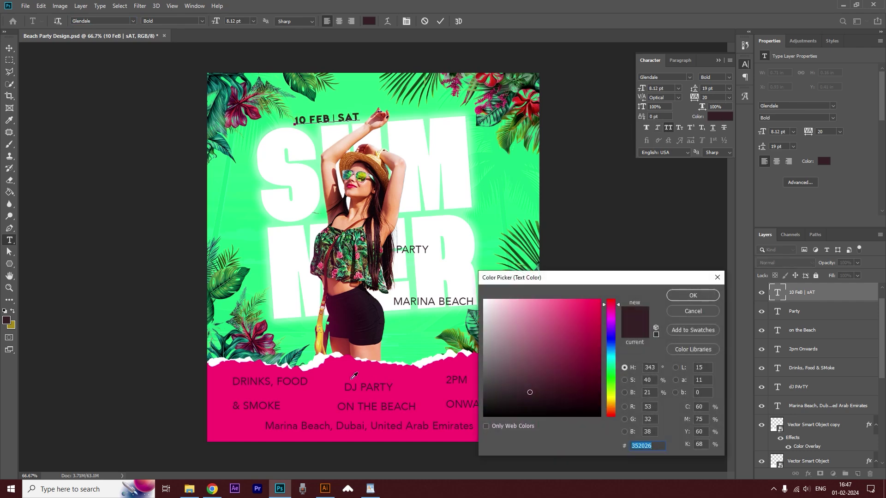
{"action": "left_click", "coordinate": [337, 369]}
{"action": "left_click", "coordinate": [691, 296]}
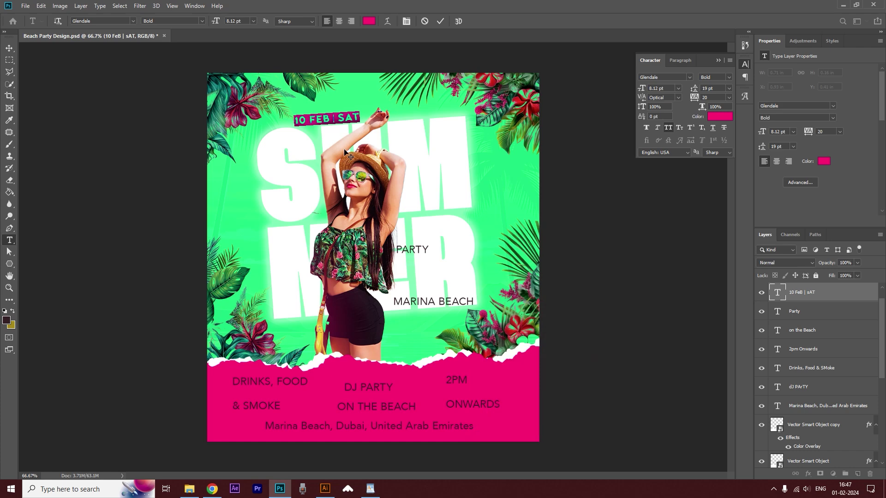
{"action": "left_click", "coordinate": [9, 48]}
Enlarge the PARTY text to 23.87 pt over the woman's waist and move MARINA BEACH beneath it
{"action": "left_click_drag", "start_coordinate": [411, 249], "coordinate": [407, 279]}
{"action": "key", "text": "ctrl+t"}
{"action": "key", "text": "Return"}
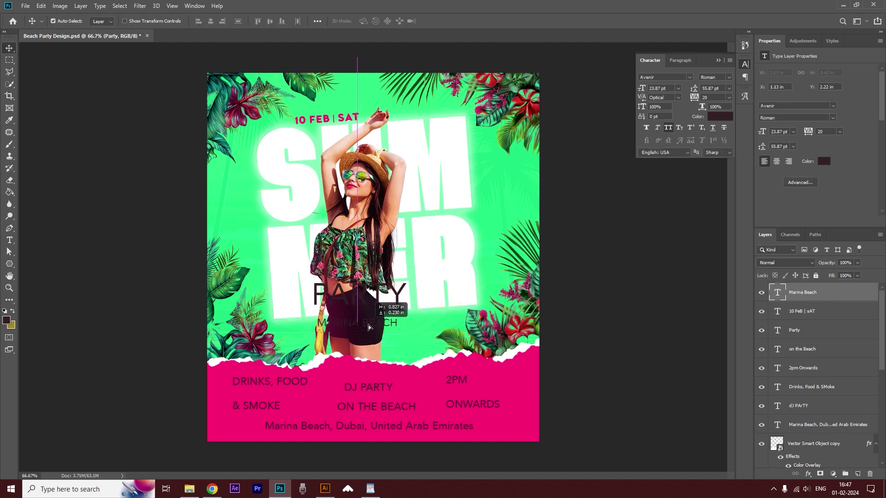
Set the Party text in Astrolight Regular at 56.87 pt with All Caps turned off
{"action": "double_click", "coordinate": [383, 288]}
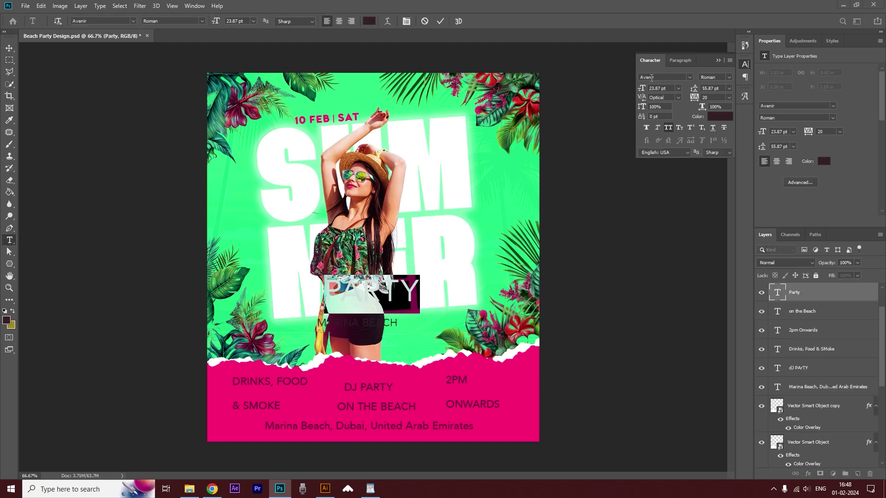
{"action": "type", "text": "ast"}
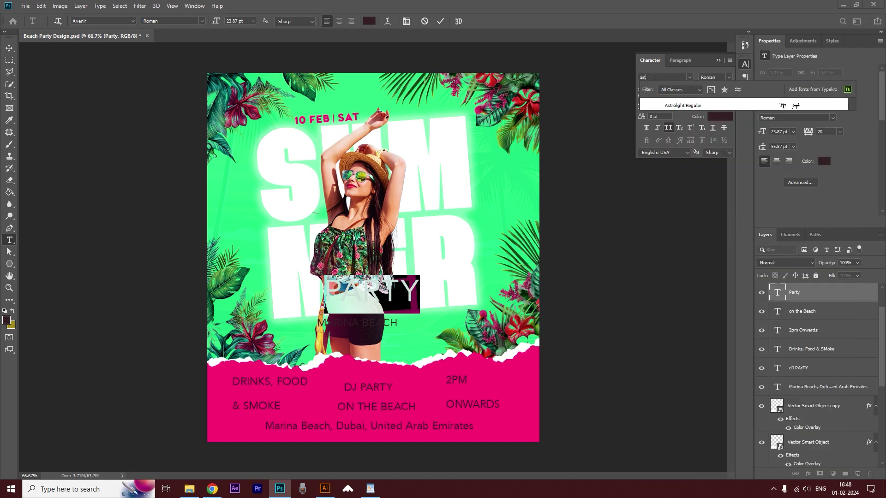
{"action": "type", "text": "rolight"}
{"action": "left_click", "coordinate": [674, 105]}
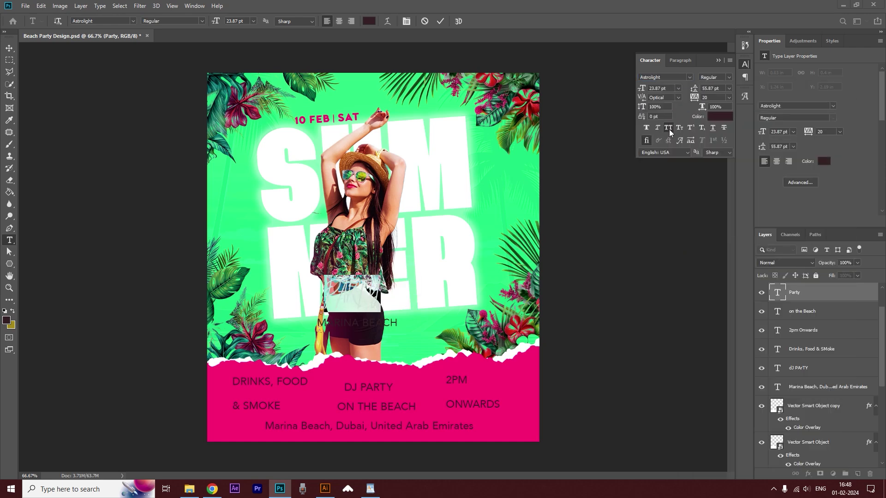
{"action": "left_click_drag", "start_coordinate": [641, 88], "coordinate": [110, 39]}
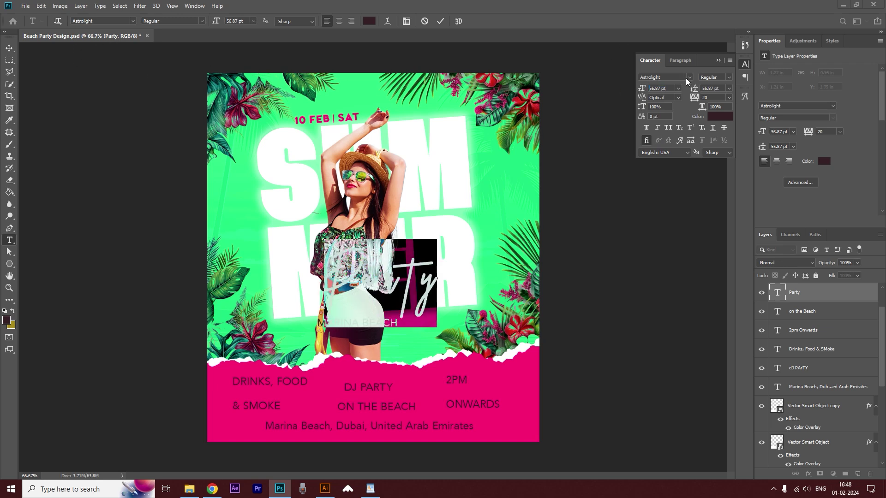
Colour the Party text pink ff0173 and shift it slightly left and down over the woman's waist
{"action": "left_click", "coordinate": [721, 115]}
{"action": "type", "text": "ff0173"}
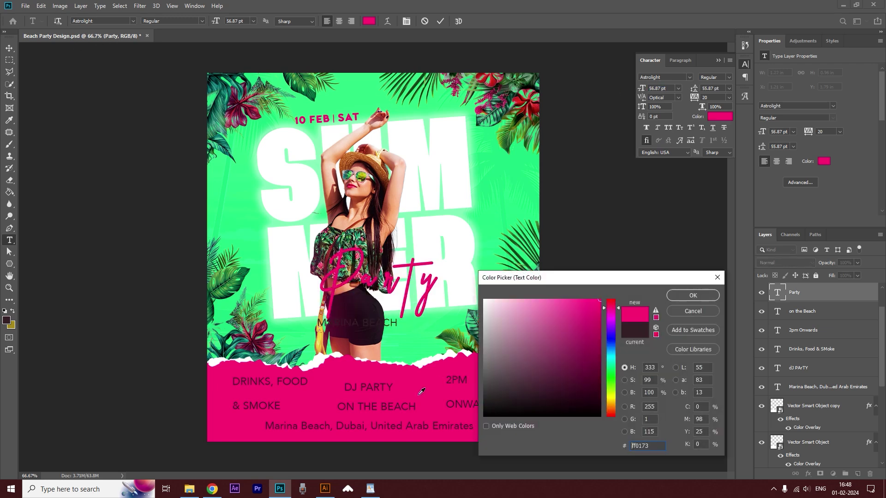
{"action": "left_click", "coordinate": [684, 296]}
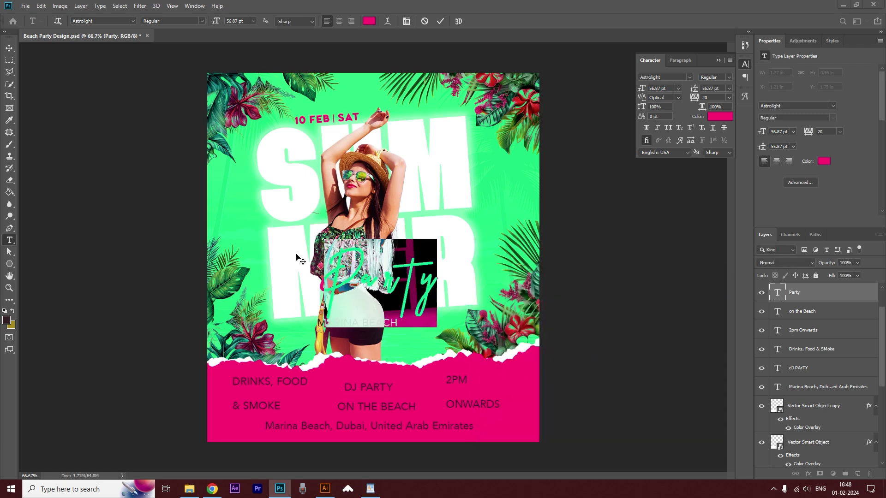
{"action": "left_click", "coordinate": [8, 48]}
{"action": "left_click_drag", "start_coordinate": [413, 279], "coordinate": [406, 281]}
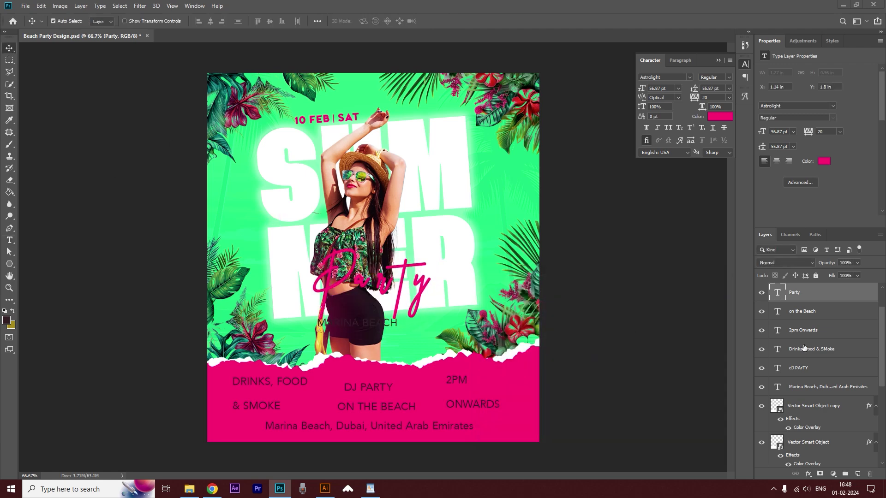
Apply an Inner Bevel to the Party text with 99% highlight opacity and 15% shadow opacity
{"action": "left_click", "coordinate": [808, 474]}
{"action": "key", "text": "Escape"}
{"action": "key", "text": "h"}
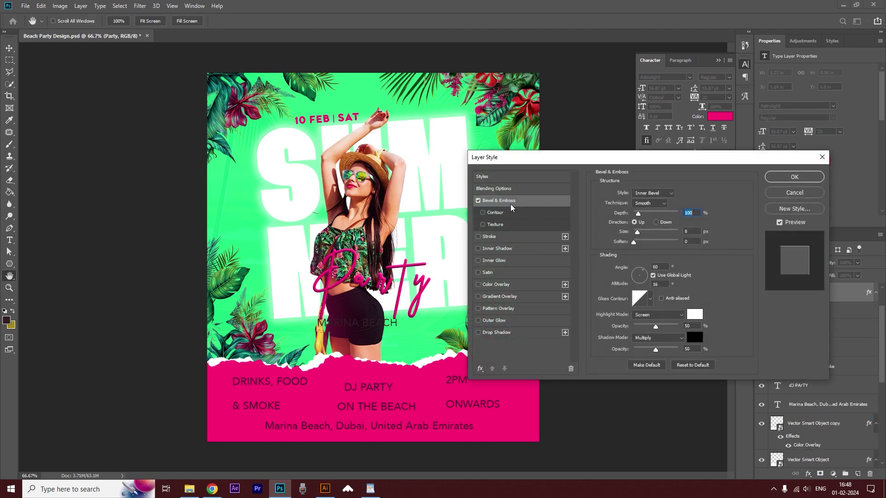
{"action": "left_click_drag", "start_coordinate": [656, 327], "coordinate": [677, 326]}
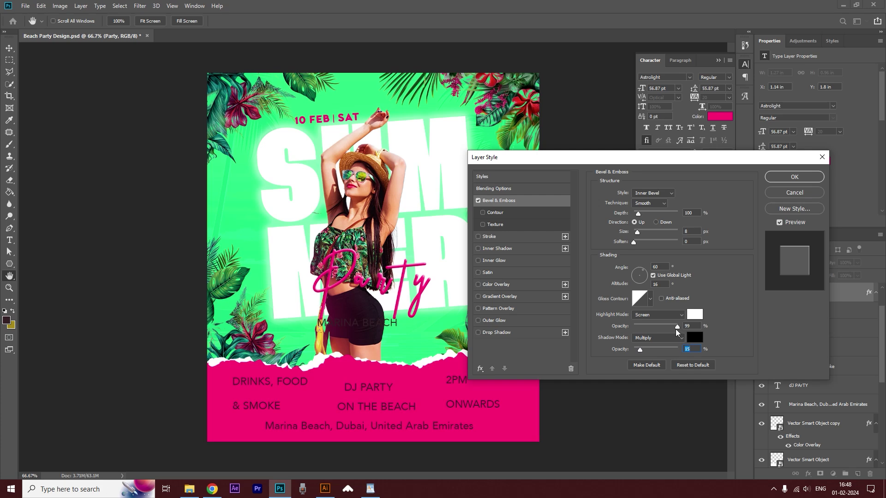
{"action": "left_click", "coordinate": [793, 178]}
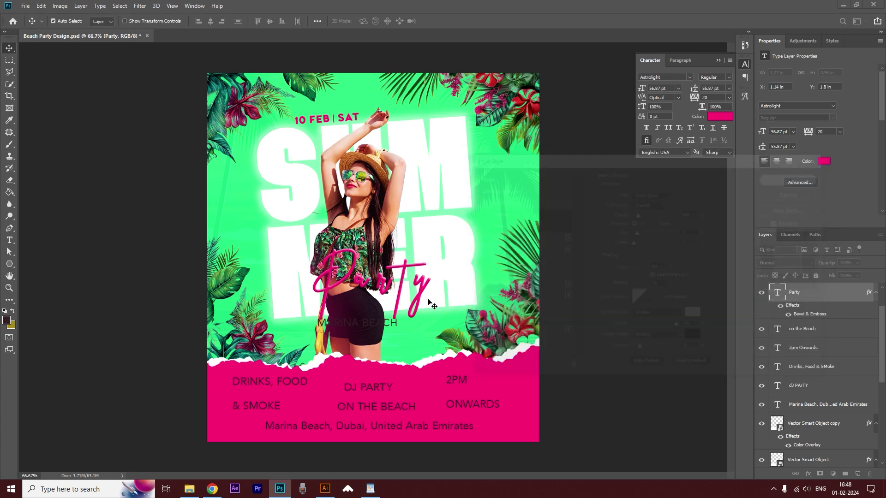
Tighten the kerning within the Party text, down to -40, so the letters sit closer together
{"action": "key", "text": "t"}
{"action": "left_click", "coordinate": [357, 277]}
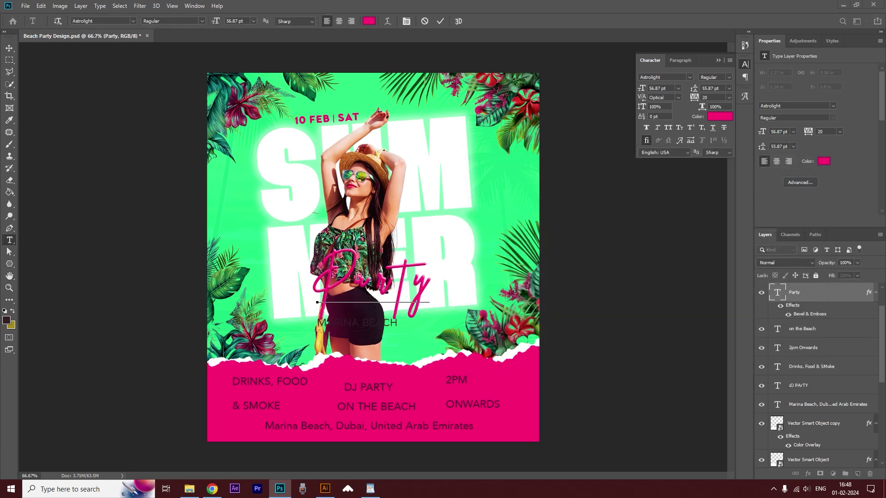
{"action": "key", "text": "alt+Left"}
{"action": "key", "text": "alt+Left"}
{"action": "key", "text": "alt+Left"}
{"action": "key", "text": "alt+Left"}
{"action": "key", "text": "alt+Left"}
{"action": "key", "text": "alt+Left"}
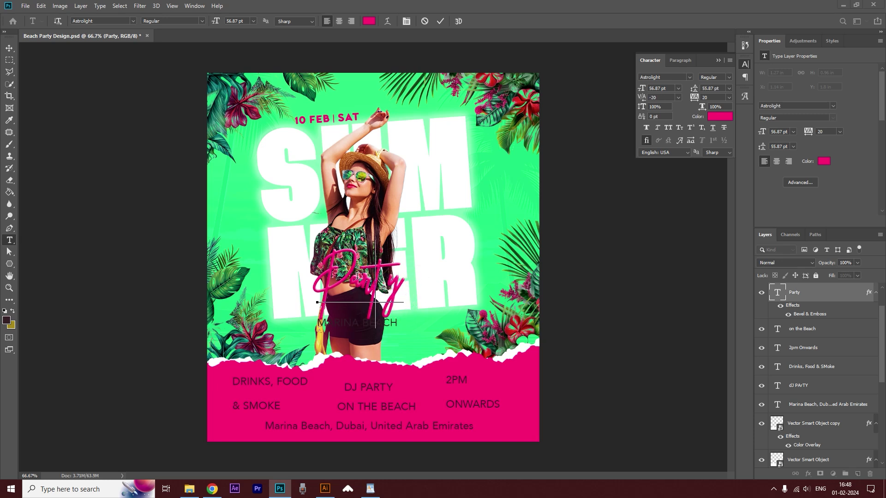
{"action": "key", "text": "alt+Left"}
{"action": "key", "text": "alt+Left"}
{"action": "key", "text": "alt+Left"}
{"action": "key", "text": "alt+Left"}
{"action": "key", "text": "ctrl+Return"}
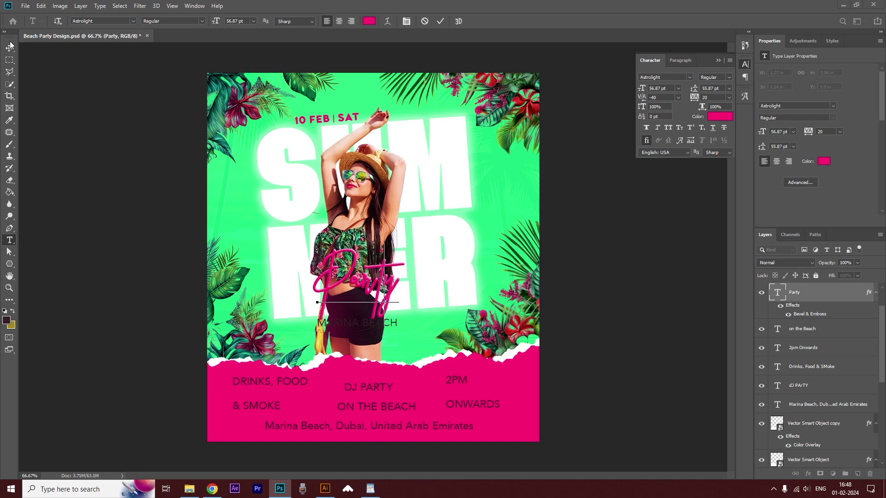
Enlarge the Party text and rotate it by about -3.1° over the waist, and shift the woman slightly right
{"action": "key", "text": "v"}
{"action": "key", "text": "ctrl+t"}
{"action": "mouse_move", "coordinate": [422, 288]}
{"action": "left_mouse_down"}
{"action": "mouse_move", "coordinate": [433, 257]}
{"action": "mouse_move", "coordinate": [437, 283]}
{"action": "left_mouse_up"}
{"action": "left_click_drag", "start_coordinate": [407, 325], "coordinate": [432, 348]}
{"action": "left_click_drag", "start_coordinate": [403, 301], "coordinate": [400, 292]}
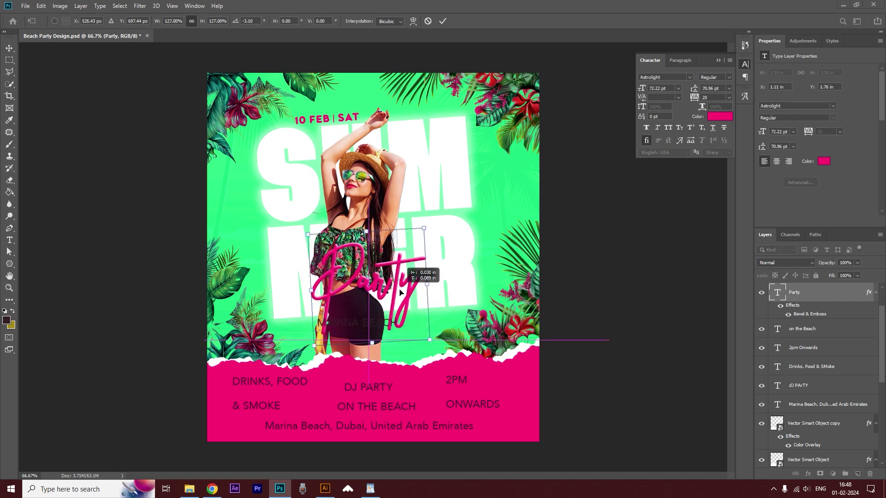
{"action": "left_click_drag", "start_coordinate": [424, 228], "coordinate": [377, 234]}
{"action": "key", "text": "Return"}
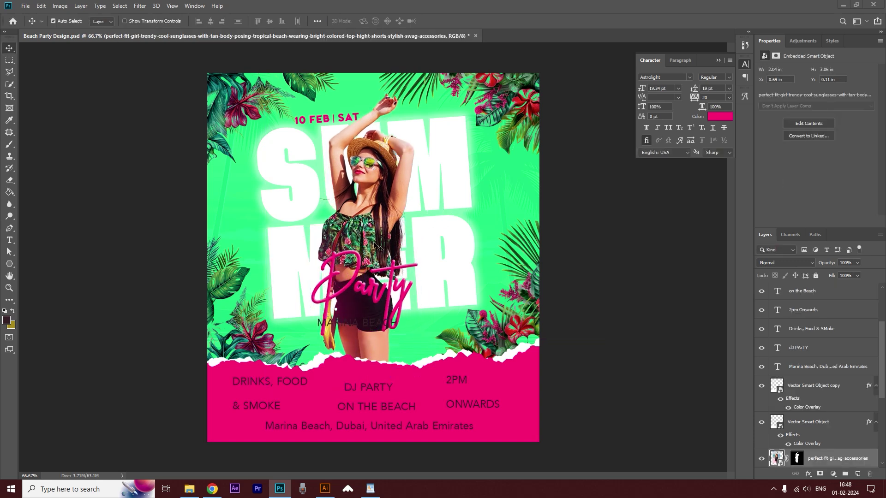
Add a new layer above the woman and clip it to her layer
{"action": "left_click", "coordinate": [857, 474]}
{"action": "scroll", "coordinate": [819, 418], "scroll_direction": "down", "scroll_amount": 1}
{"action": "left_click", "coordinate": [818, 408], "text": "alt"}
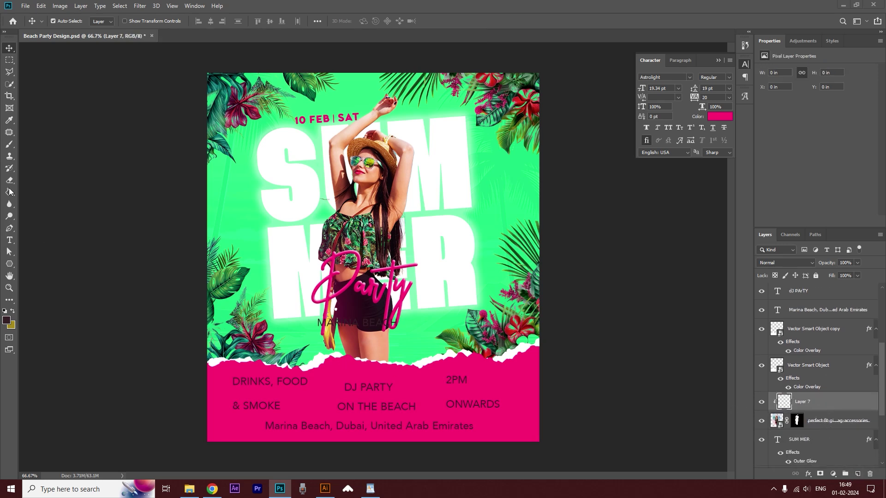
Paint sampled background green over the woman's legs with a larger, less opaque brush, and bring the MARINA BEACH text to the front
{"action": "left_click", "coordinate": [9, 144]}
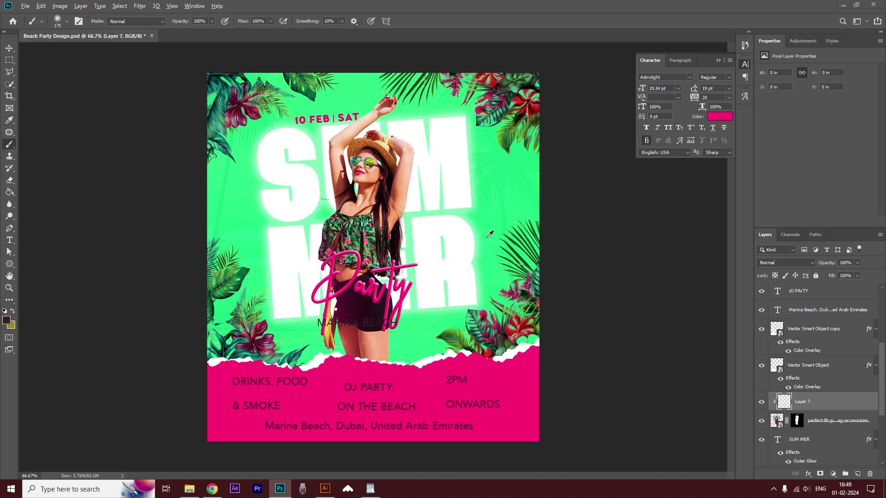
{"action": "left_click", "coordinate": [490, 224], "text": "alt"}
{"action": "key", "text": "bracketright"}
{"action": "key", "text": "bracketright"}
{"action": "key", "text": "bracketright"}
{"action": "key", "text": "bracketright"}
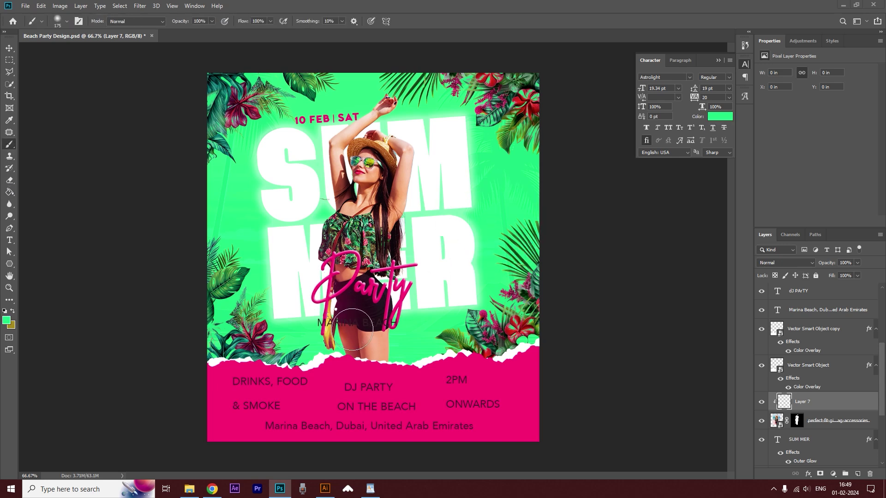
{"action": "left_click_drag", "start_coordinate": [212, 22], "coordinate": [186, 33]}
{"action": "mouse_move", "coordinate": [351, 333]}
{"action": "left_mouse_down"}
{"action": "mouse_move", "coordinate": [365, 315]}
{"action": "mouse_move", "coordinate": [330, 315]}
{"action": "mouse_move", "coordinate": [371, 302]}
{"action": "mouse_move", "coordinate": [374, 325]}
{"action": "mouse_move", "coordinate": [337, 323]}
{"action": "mouse_move", "coordinate": [360, 351]}
{"action": "mouse_move", "coordinate": [380, 319]}
{"action": "left_mouse_up"}
{"action": "left_click", "coordinate": [10, 49]}
{"action": "left_click", "coordinate": [138, 295]}
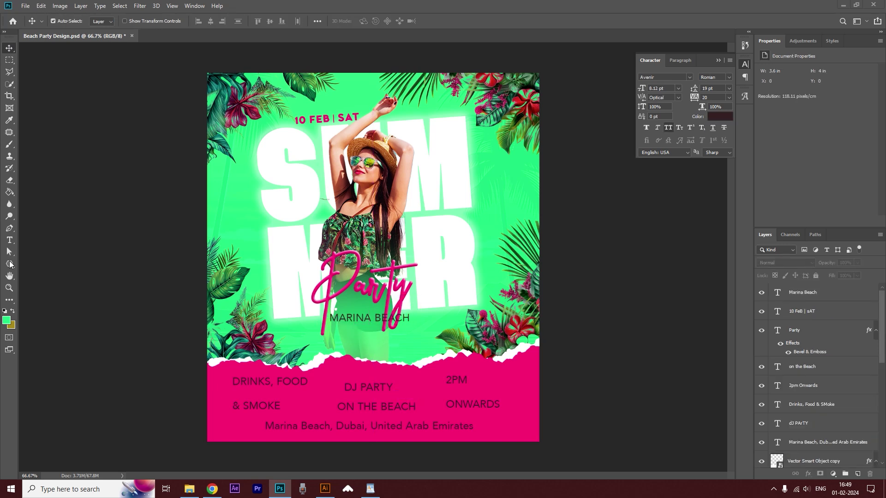
Draw a rectangle of about 304 x 45 px around the MARINA BEACH text, without a stroke
{"action": "right_click", "coordinate": [10, 264]}
{"action": "left_click", "coordinate": [32, 266]}
{"action": "left_click_drag", "start_coordinate": [321, 312], "coordinate": [414, 326]}
{"action": "left_click", "coordinate": [136, 21]}
{"action": "left_click", "coordinate": [97, 38]}
Fill the rectangle with the torn strip's pink ff0173 and place it behind the MARINA BEACH text
{"action": "left_click", "coordinate": [103, 21]}
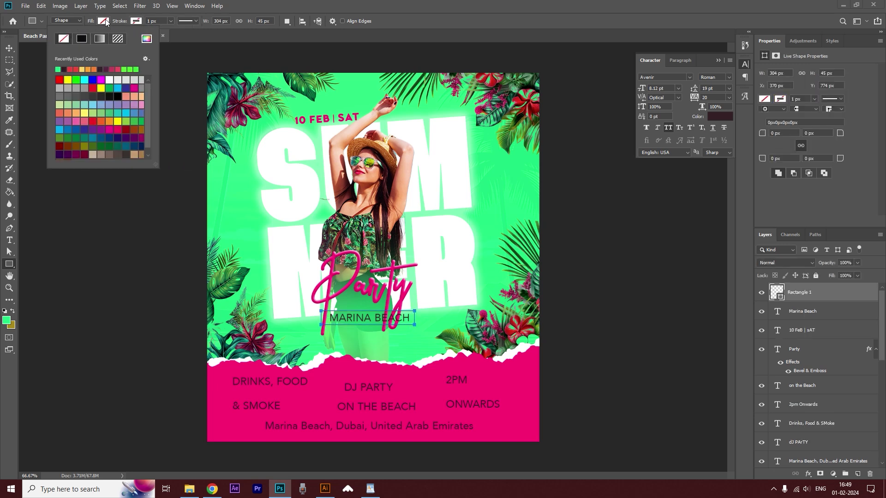
{"action": "left_click", "coordinate": [148, 41]}
{"action": "left_click", "coordinate": [329, 382]}
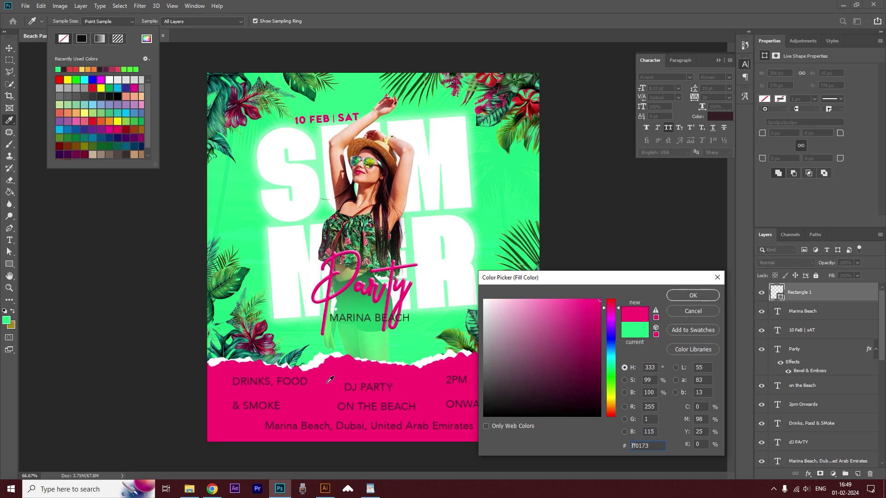
{"action": "left_click", "coordinate": [692, 295]}
{"action": "left_click", "coordinate": [9, 51]}
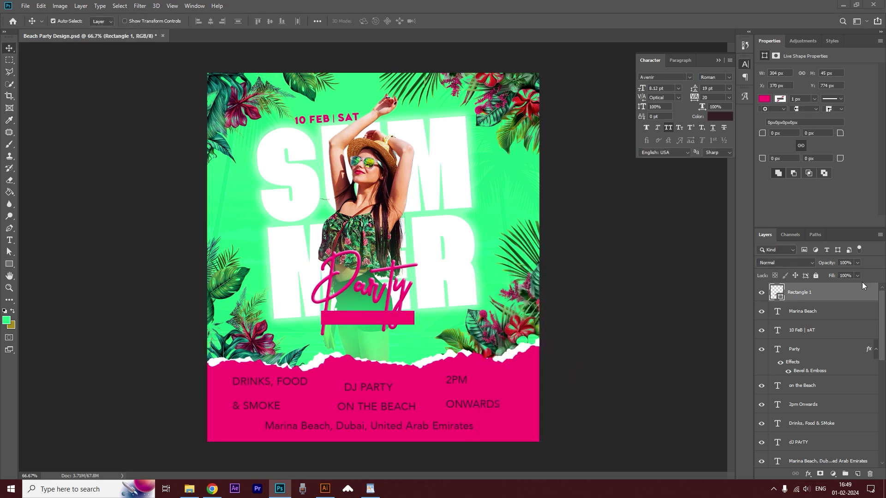
{"action": "left_click_drag", "start_coordinate": [826, 318], "coordinate": [779, 292]}
Colour the MARINA BEACH text white ffffff
{"action": "double_click", "coordinate": [778, 292]}
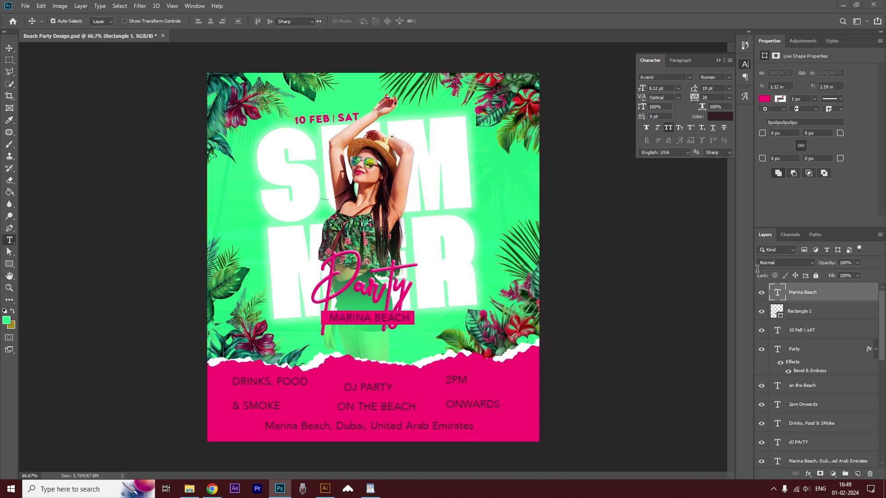
{"action": "left_click", "coordinate": [369, 21]}
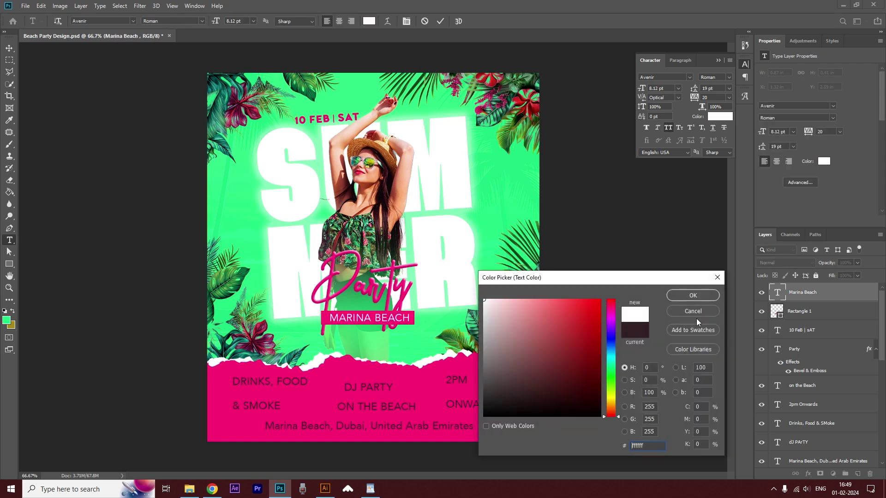
{"action": "left_click", "coordinate": [693, 295]}
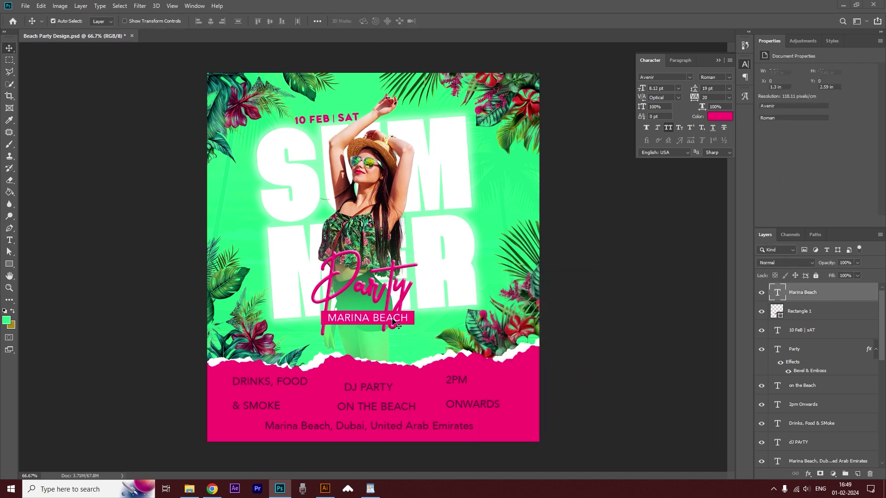
Set the MARINA BEACH text in Glendale Bold and nudge it left to fit inside the pink rectangle
{"action": "left_click", "coordinate": [658, 76]}
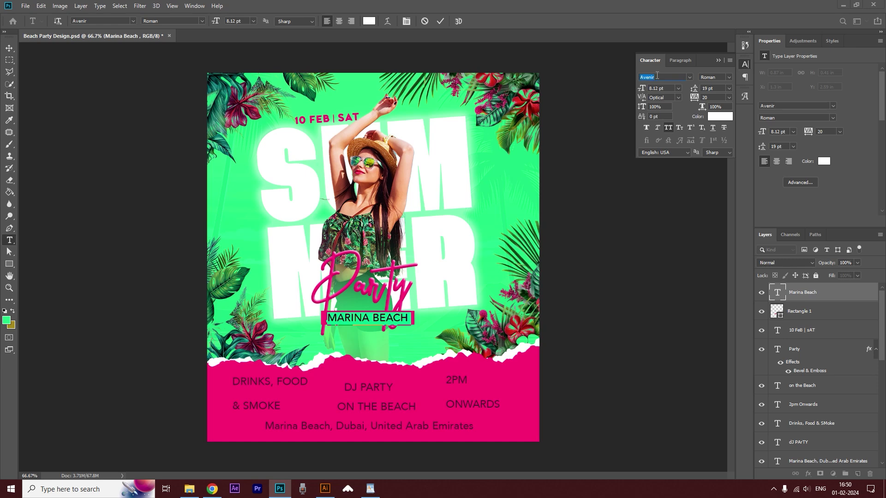
{"action": "type", "text": "gl"}
{"action": "left_click", "coordinate": [733, 124]}
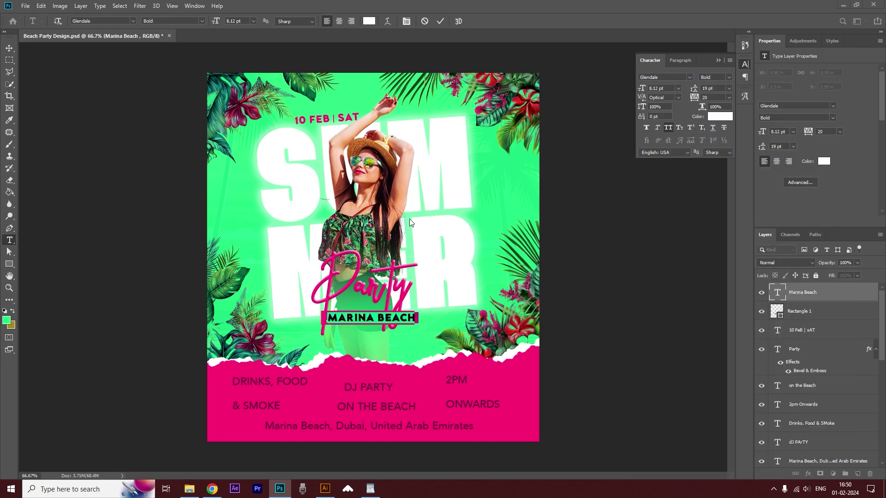
{"action": "left_click", "coordinate": [9, 48]}
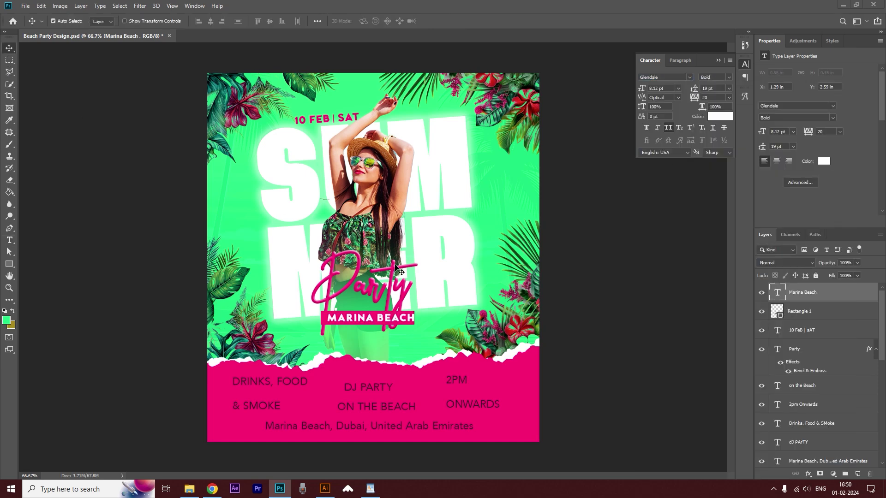
{"action": "key", "text": "Left"}
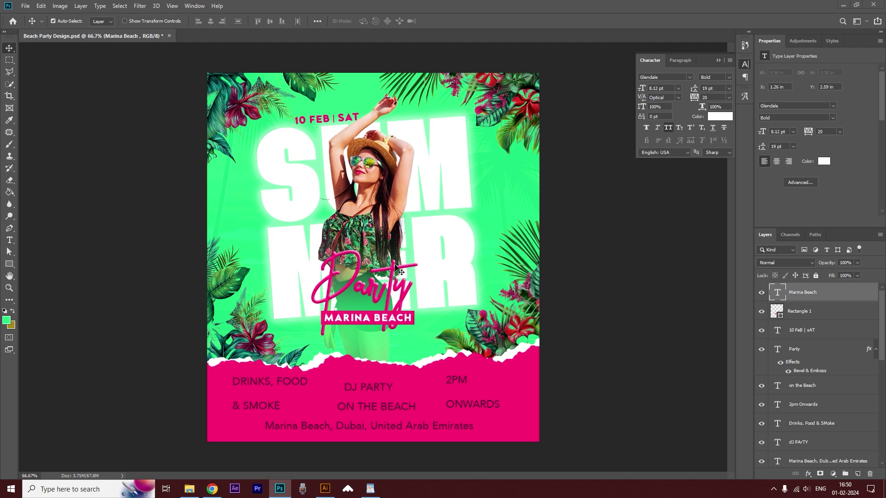
Rotate the MARINA BEACH text and its rectangle together by about -5°, enlarge them and position them beneath Party
{"action": "left_click", "coordinate": [801, 312], "text": "ctrl"}
{"action": "key", "text": "ctrl+t"}
{"action": "left_click_drag", "start_coordinate": [444, 315], "coordinate": [444, 308]}
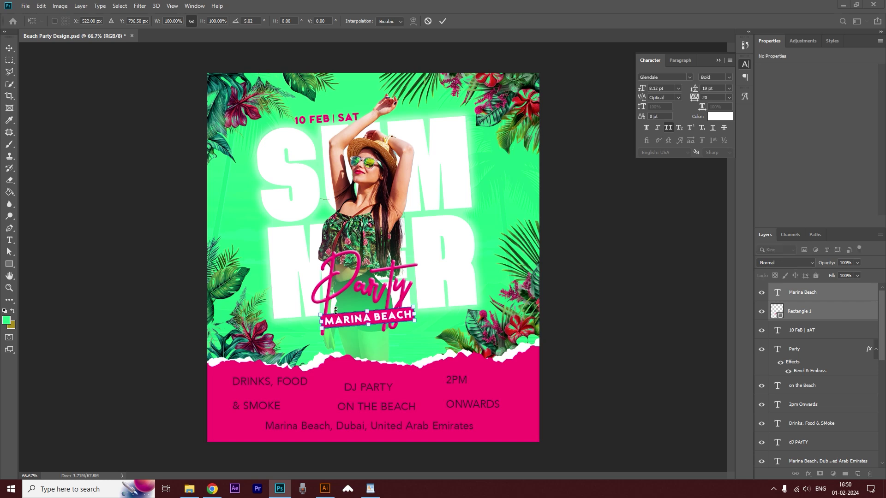
{"action": "left_click_drag", "start_coordinate": [321, 315], "coordinate": [301, 308]}
{"action": "key", "text": "Return"}
{"action": "left_click_drag", "start_coordinate": [376, 313], "coordinate": [384, 312]}
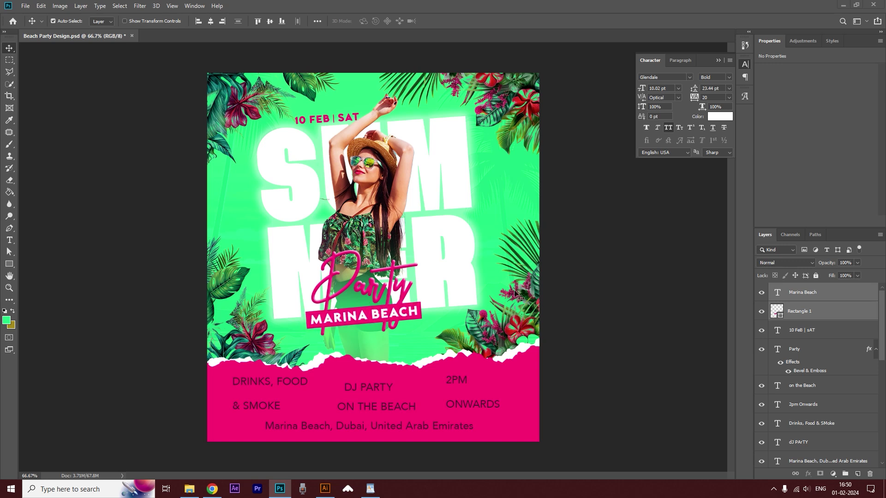
Add an Outer Glow to the rectangle behind MARINA BEACH, coloured light pink f99bdd
{"action": "left_click", "coordinate": [495, 329]}
{"action": "left_click", "coordinate": [808, 317]}
{"action": "left_click", "coordinate": [807, 475]}
{"action": "left_click", "coordinate": [817, 458]}
{"action": "left_click", "coordinate": [618, 225]}
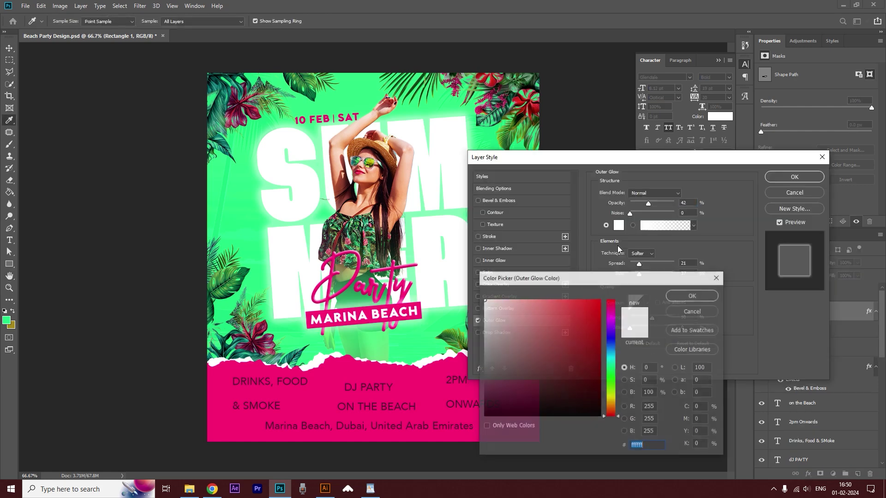
{"action": "left_click", "coordinate": [611, 313]}
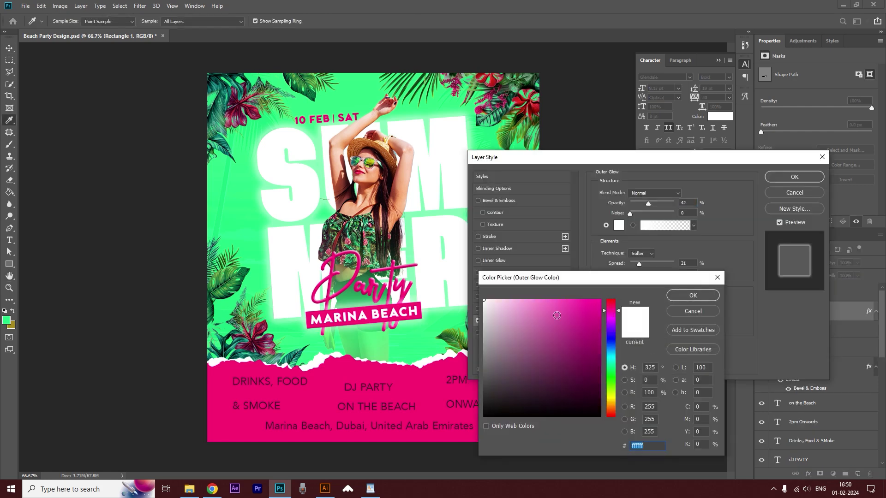
{"action": "left_click", "coordinate": [527, 302]}
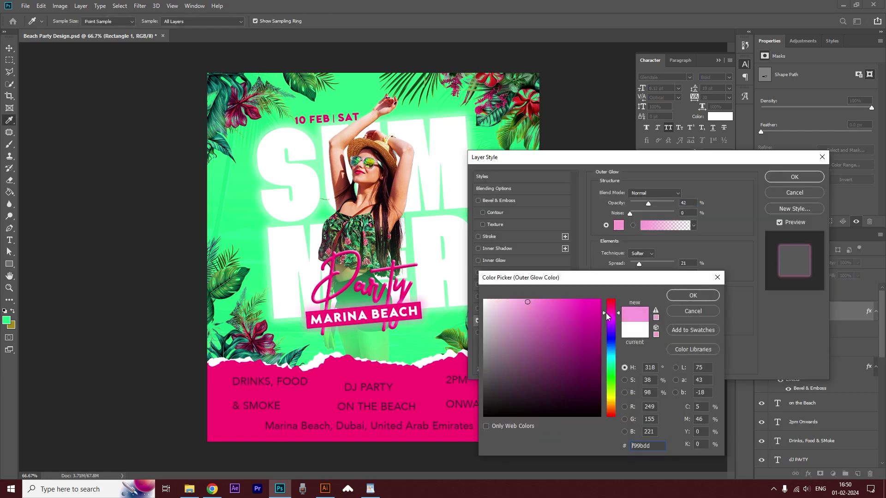
{"action": "left_click", "coordinate": [687, 297]}
Add a white Inner Glow with 74% opacity to the same rectangle
{"action": "left_click", "coordinate": [478, 261]}
{"action": "left_click", "coordinate": [503, 260]}
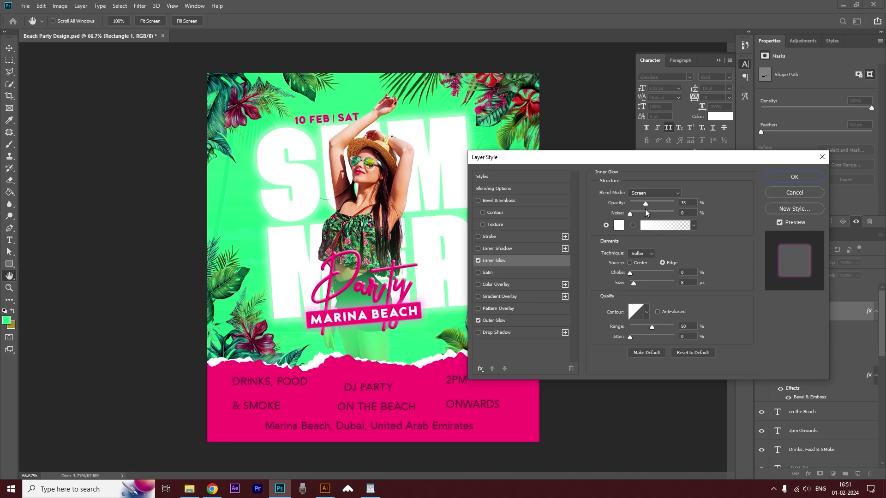
{"action": "left_click_drag", "start_coordinate": [644, 203], "coordinate": [664, 203]}
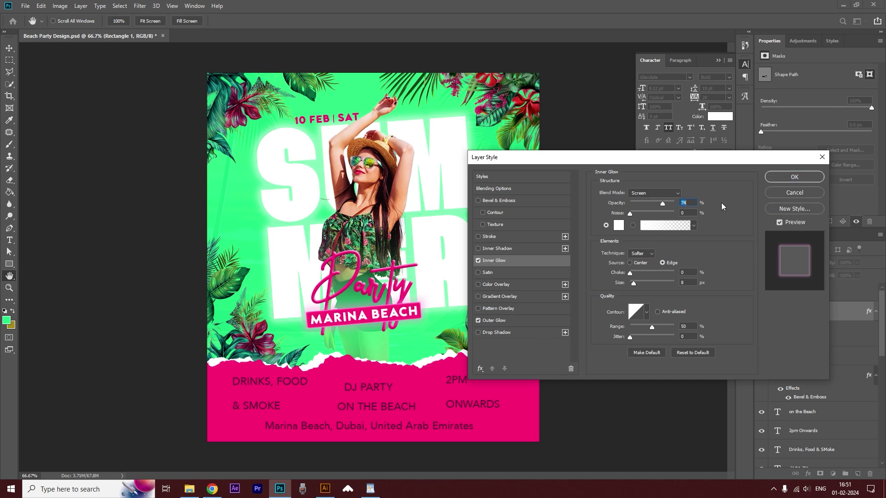
{"action": "left_click", "coordinate": [784, 180]}
Set the size of the MARINA BEACH text to 9 pt
{"action": "double_click", "coordinate": [387, 315]}
{"action": "key", "text": "ctrl+shift+comma"}
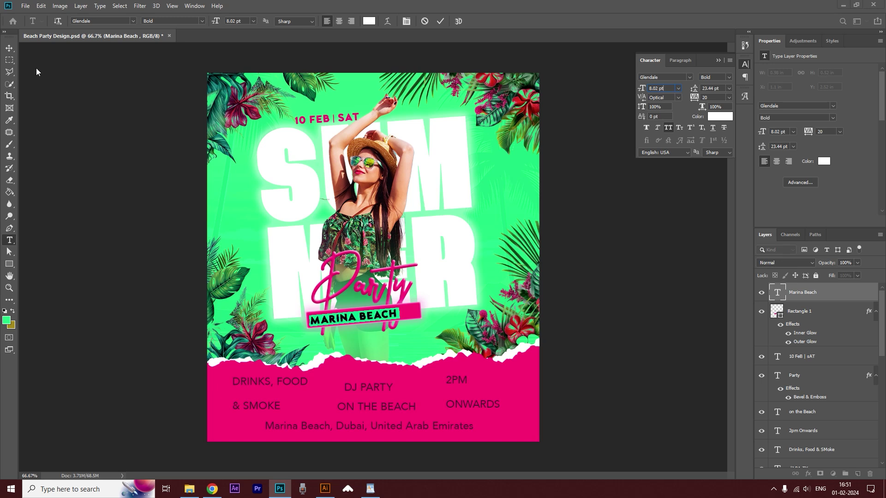
{"action": "type", "text": "9"}
{"action": "key", "text": "Return"}
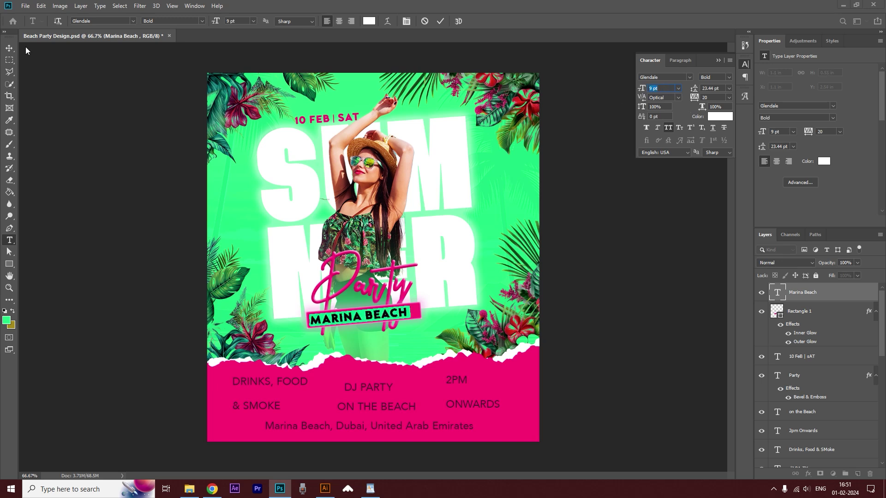
Nudge the MARINA BEACH text right and slightly up to centre it in the glowing rectangle
{"action": "left_click", "coordinate": [9, 48]}
{"action": "key", "text": "Right"}
{"action": "key", "text": "Right"}
{"action": "key", "text": "Right"}
{"action": "key", "text": "Right"}
{"action": "key", "text": "Right"}
{"action": "key", "text": "Right"}
{"action": "key", "text": "Right"}
{"action": "key", "text": "Right"}
{"action": "key", "text": "Right"}
{"action": "key", "text": "Right"}
{"action": "key", "text": "Right"}
{"action": "key", "text": "Right"}
{"action": "key", "text": "Up"}
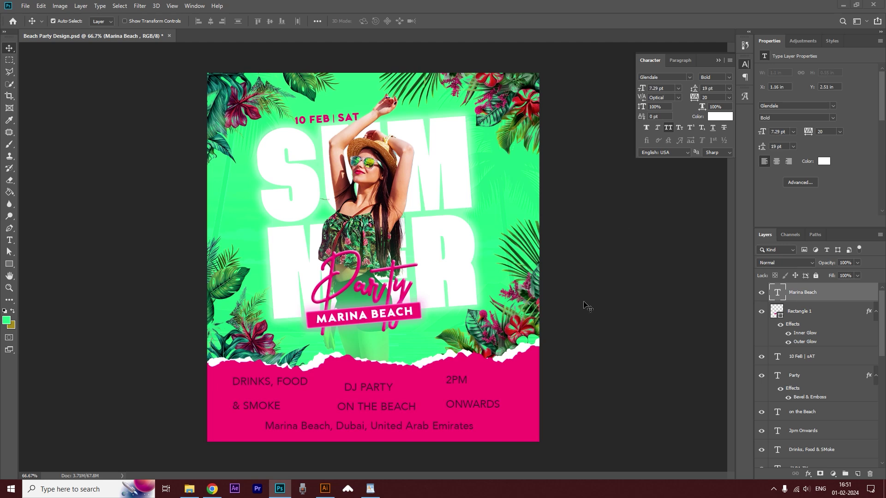
{"action": "left_click", "coordinate": [607, 264]}
Set the DJ PARTY text in Glendale Bold at 13.12 pt and centre it above ON THE BEACH
{"action": "left_click", "coordinate": [375, 392]}
{"action": "double_click", "coordinate": [375, 391]}
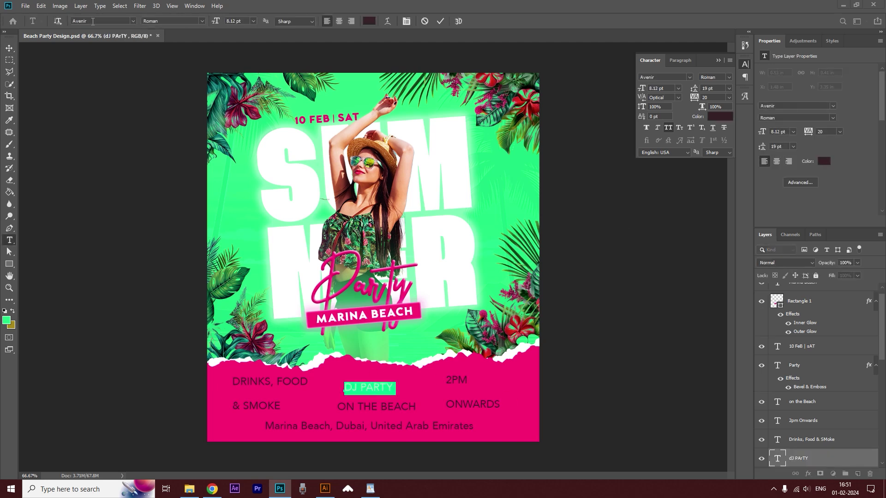
{"action": "type", "text": "gl"}
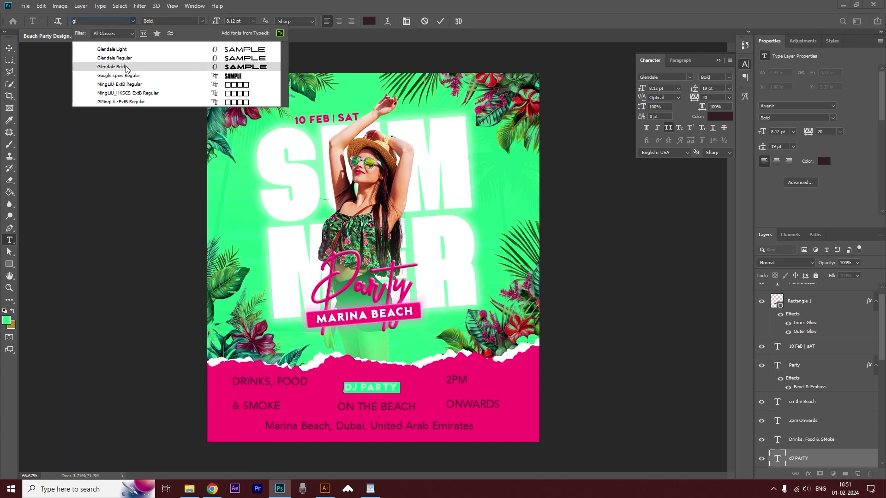
{"action": "left_click", "coordinate": [125, 66]}
{"action": "left_click_drag", "start_coordinate": [212, 20], "coordinate": [221, 21]}
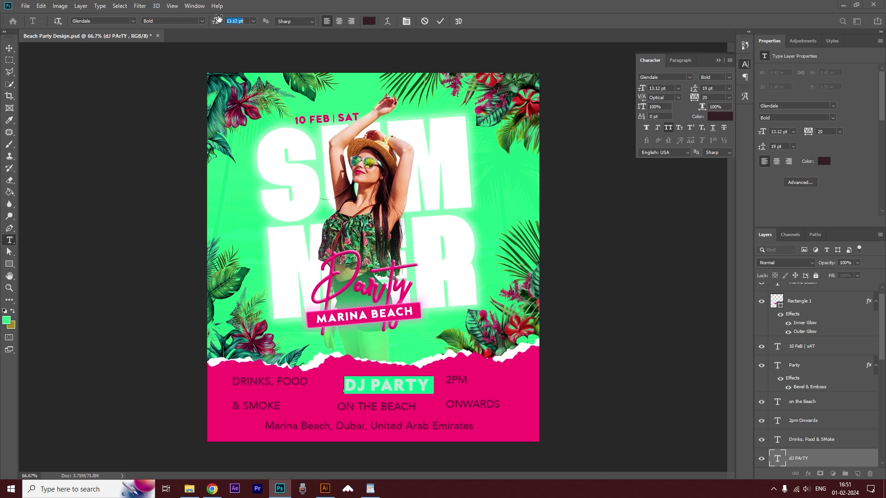
{"action": "left_click", "coordinate": [7, 49]}
{"action": "left_click_drag", "start_coordinate": [414, 391], "coordinate": [399, 396]}
Duplicate the glowing pink rectangle onto the ON THE BEACH line and rotate the copy level
{"action": "left_click", "coordinate": [312, 322]}
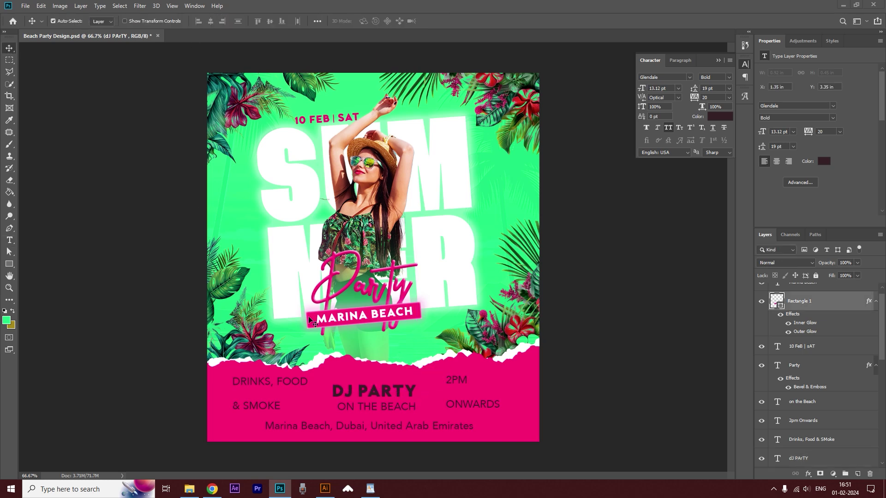
{"action": "left_click_drag", "start_coordinate": [312, 322], "coordinate": [317, 415]}
{"action": "key", "text": "ctrl+plus"}
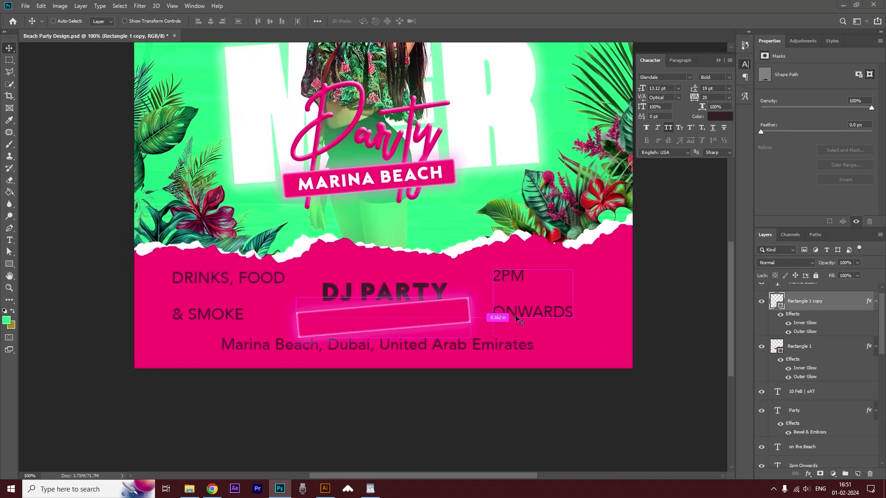
{"action": "key", "text": "ctrl+t"}
{"action": "left_click_drag", "start_coordinate": [515, 325], "coordinate": [517, 334]}
{"action": "key", "text": "Return"}
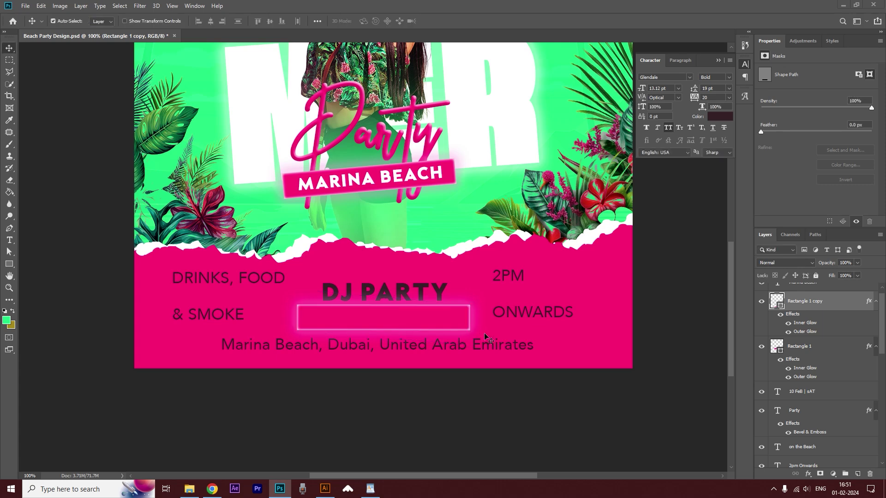
Fill the copied rectangle on the ON THE BEACH line with white (ffffff) and place its layer directly below the text layer
{"action": "double_click", "coordinate": [780, 308]}
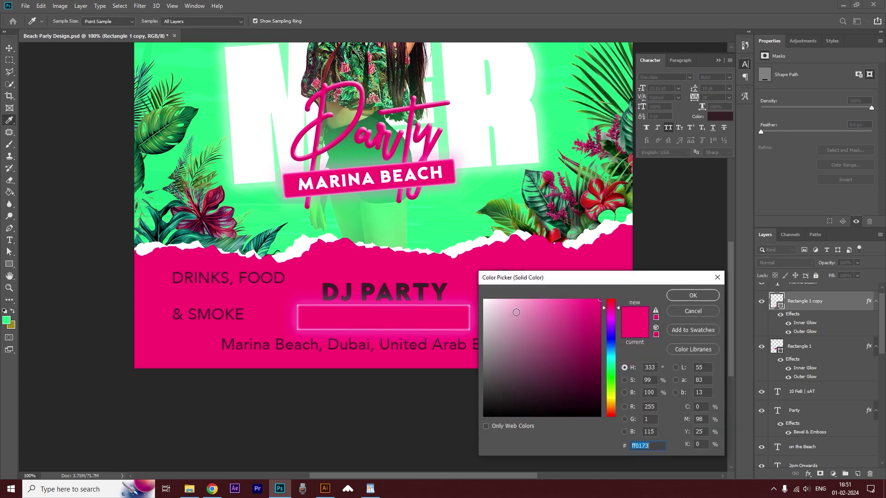
{"action": "type", "text": "ffffff"}
{"action": "left_click", "coordinate": [686, 300]}
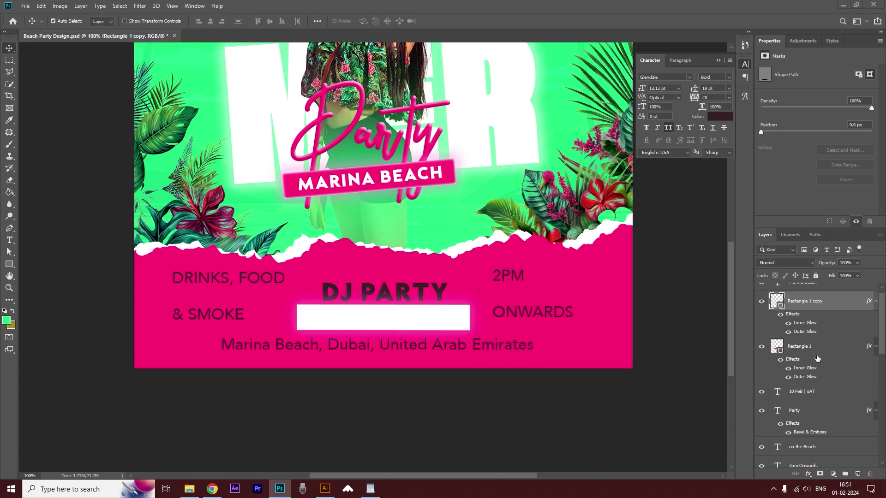
{"action": "left_click_drag", "start_coordinate": [819, 312], "coordinate": [819, 457]}
Colour the ON THE BEACH text pink (ff0173), sampled from the poster
{"action": "double_click", "coordinate": [408, 322]}
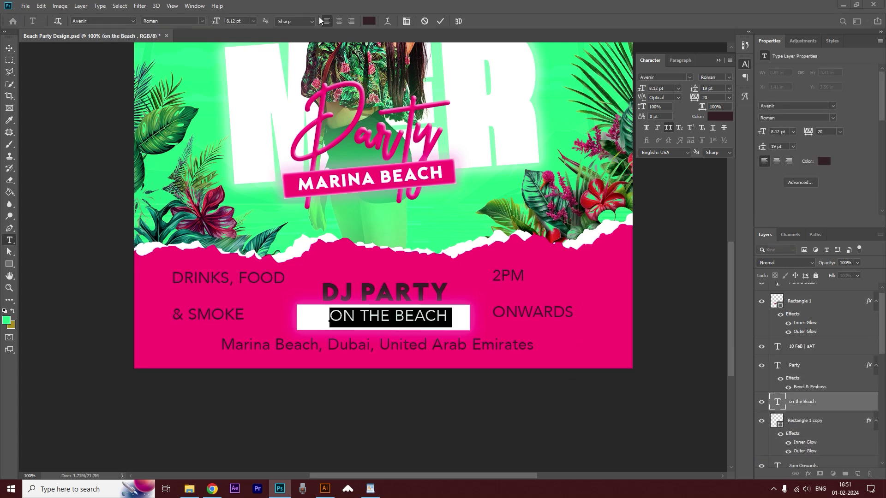
{"action": "left_click", "coordinate": [369, 22]}
{"action": "left_click", "coordinate": [600, 251]}
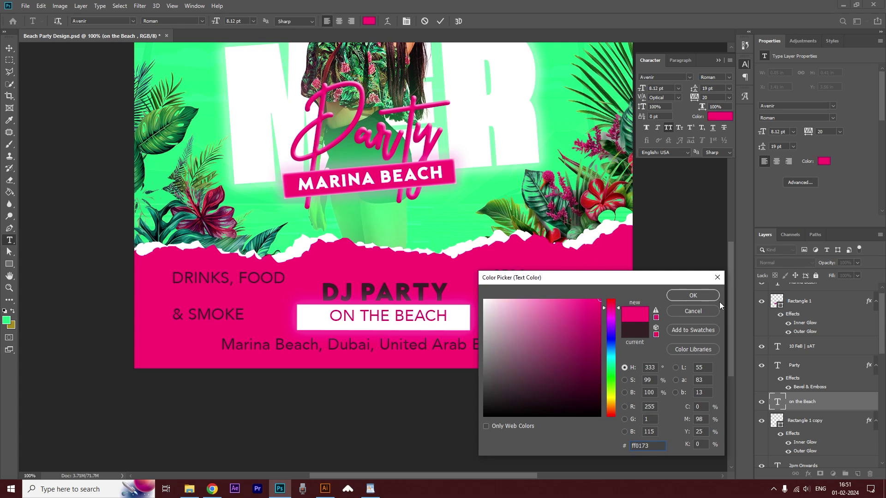
{"action": "left_click", "coordinate": [689, 298]}
{"action": "left_click", "coordinate": [97, 19]}
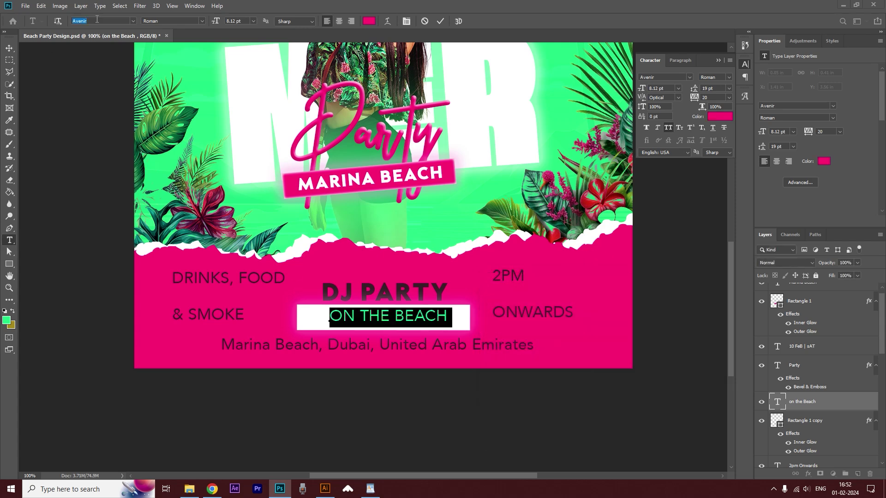
{"action": "left_click", "coordinate": [9, 48]}
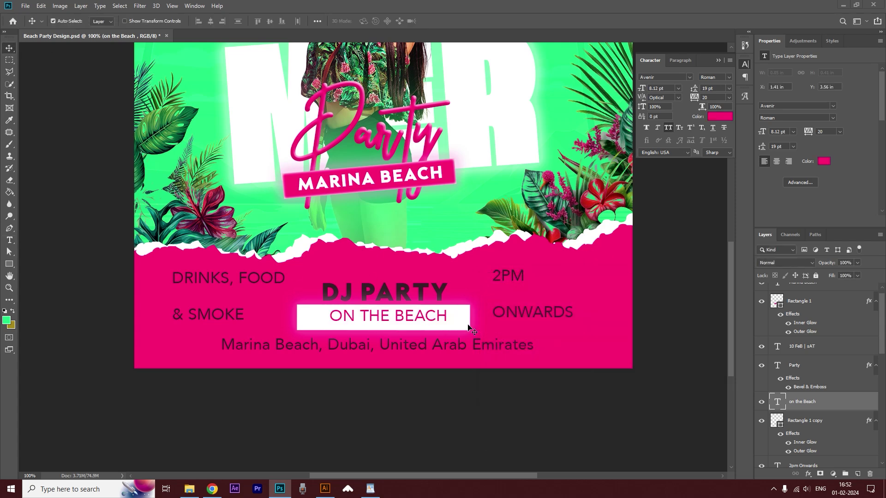
Shrink the white rectangle evenly to the width of DJ PARTY and shift the ON THE BEACH text into its centre
{"action": "left_click", "coordinate": [461, 321]}
{"action": "key", "text": "ctrl+t"}
{"action": "left_click_drag", "start_coordinate": [473, 319], "coordinate": [450, 318]}
{"action": "left_click_drag", "start_coordinate": [298, 319], "coordinate": [322, 320]}
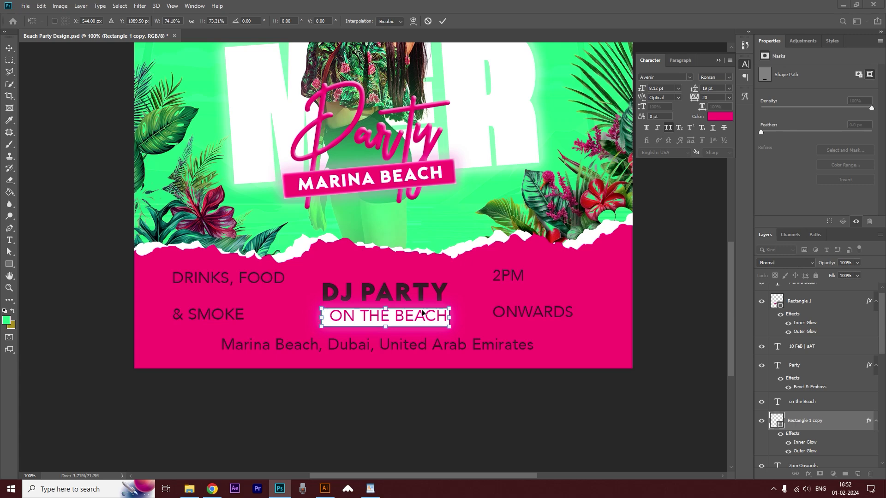
{"action": "key", "text": "Return"}
{"action": "left_click_drag", "start_coordinate": [420, 320], "coordinate": [427, 321]}
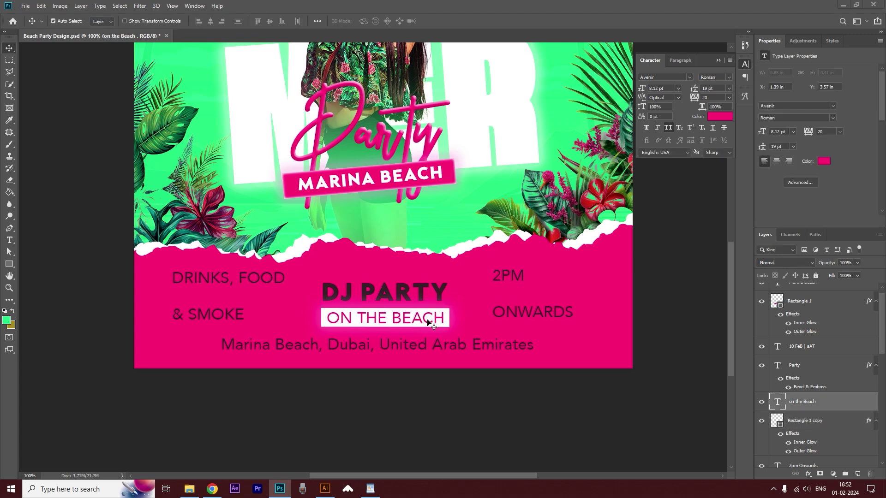
Set the ON THE BEACH text to 6.12 pt with a tracking of 240
{"action": "double_click", "coordinate": [428, 323]}
{"action": "left_click", "coordinate": [663, 87]}
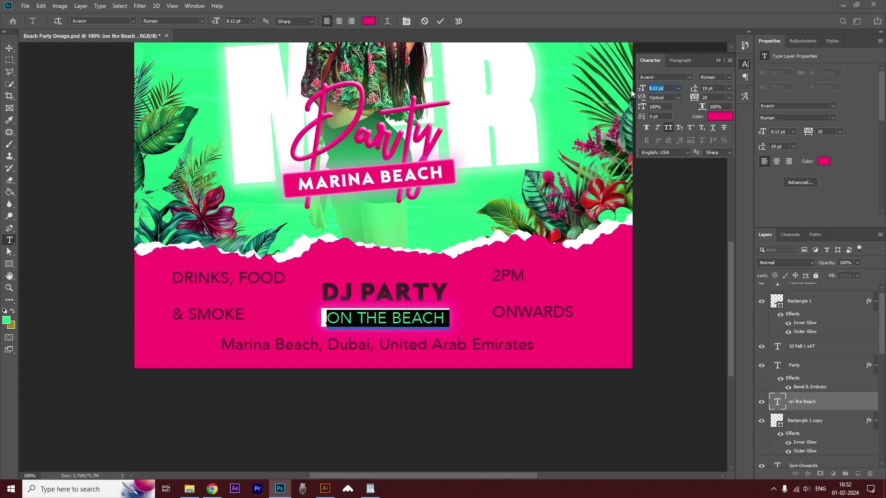
{"action": "key", "text": "Down"}
{"action": "key", "text": "Down"}
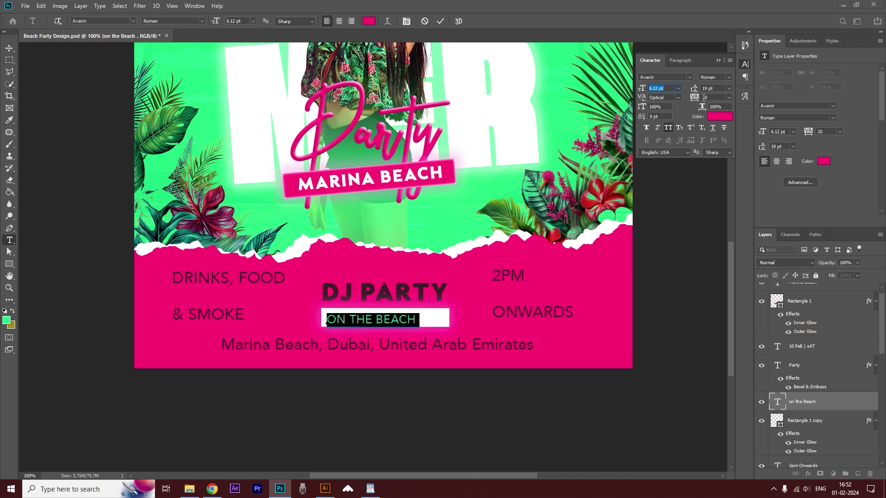
{"action": "type", "text": "240"}
{"action": "key", "text": "Return"}
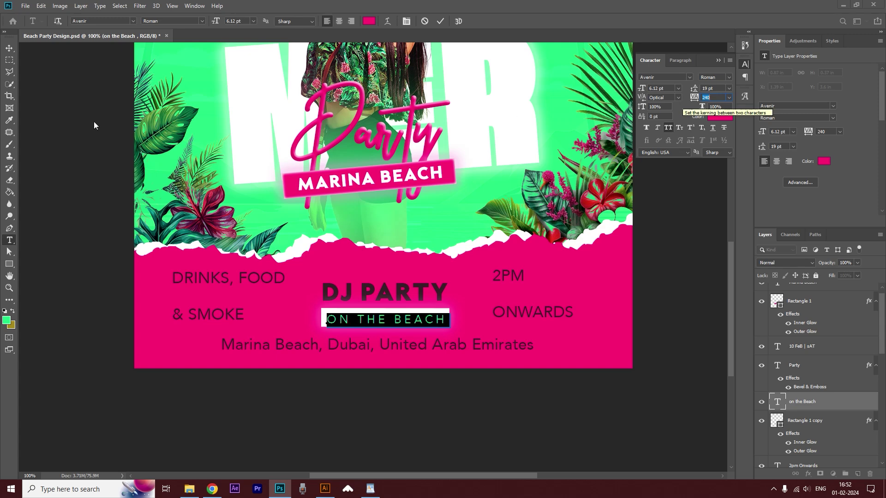
{"action": "left_click", "coordinate": [9, 48]}
Colour the DJ PARTY text white (ffffff), sampled from the white rectangle
{"action": "double_click", "coordinate": [384, 291]}
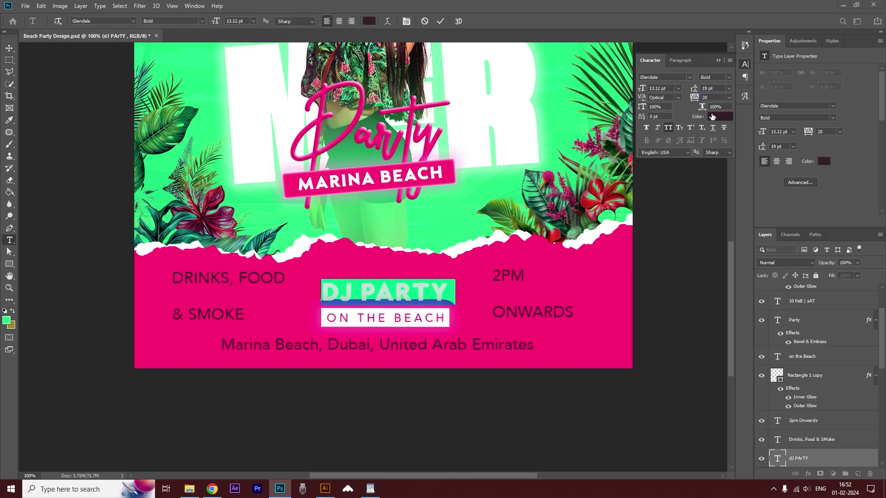
{"action": "left_click", "coordinate": [720, 116]}
{"action": "left_click", "coordinate": [449, 308]}
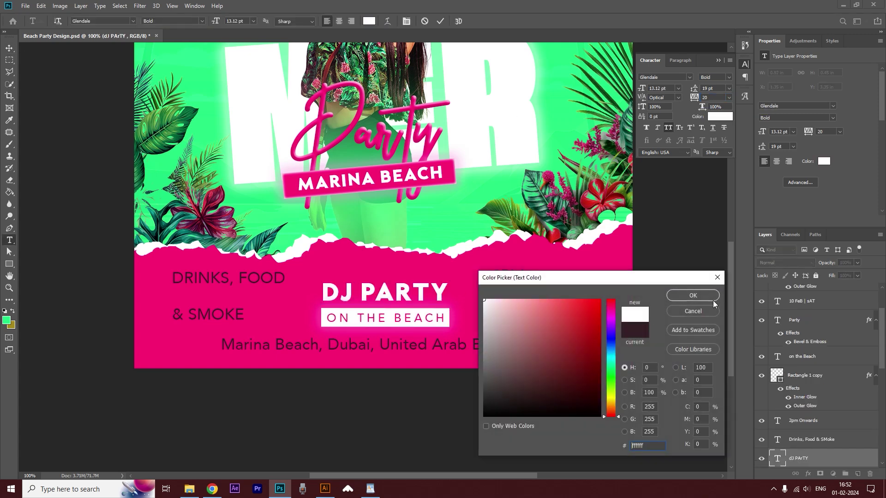
{"action": "left_click", "coordinate": [697, 296]}
{"action": "left_click", "coordinate": [9, 48]}
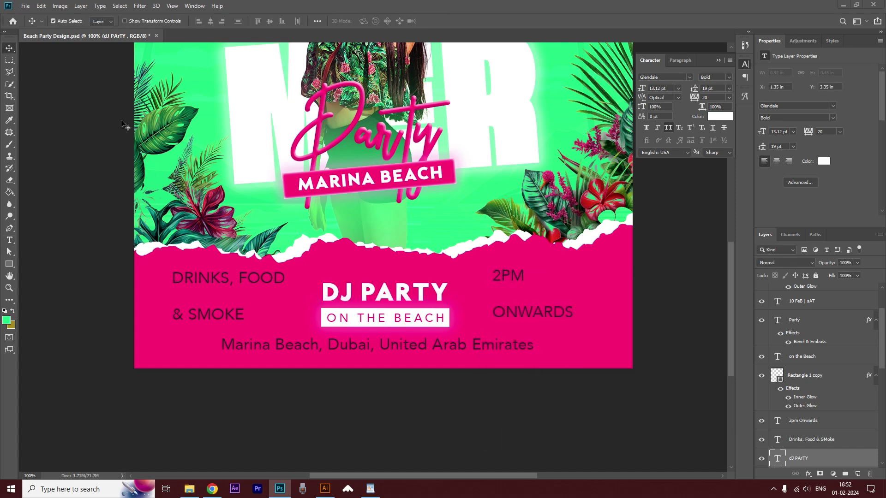
Make the DRINKS, FOOD & SMOKE text white and right-aligned with 7 pt leading
{"action": "double_click", "coordinate": [218, 278]}
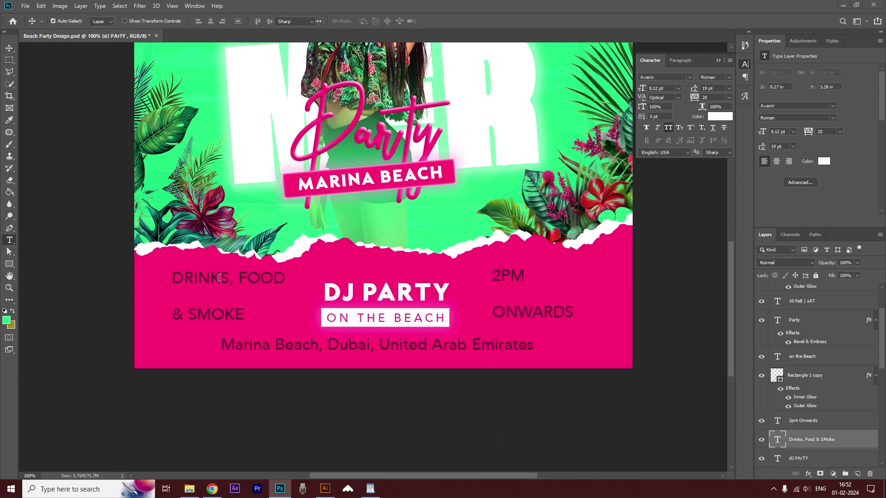
{"action": "left_click", "coordinate": [716, 115]}
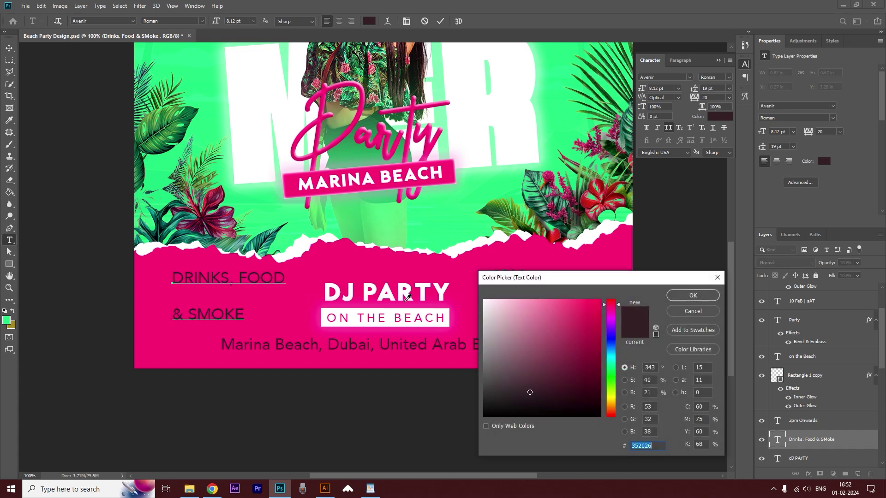
{"action": "left_click", "coordinate": [430, 286]}
{"action": "left_click", "coordinate": [690, 296]}
{"action": "left_click", "coordinate": [351, 21]}
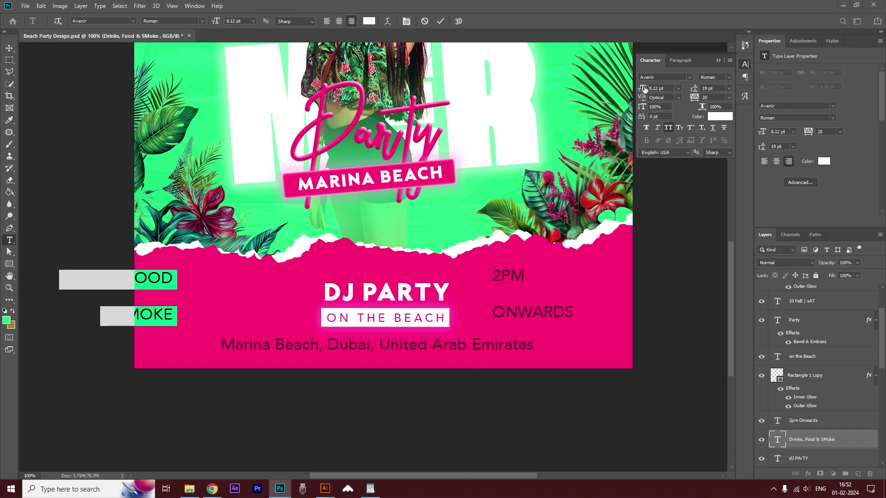
{"action": "left_click_drag", "start_coordinate": [699, 88], "coordinate": [693, 88]}
{"action": "left_click", "coordinate": [9, 48]}
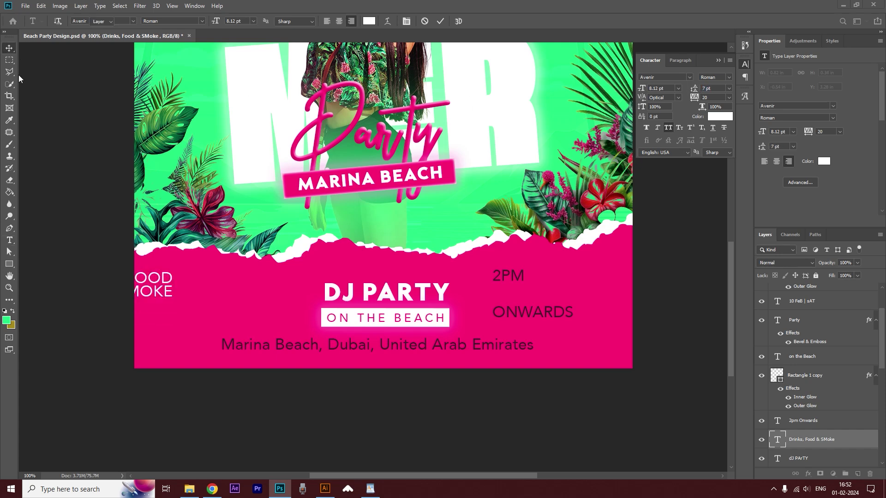
Move DRINKS, FOOD & SMOKE back onto the pink strip beside DJ PARTY and reduce its size to 5.12 pt
{"action": "left_click_drag", "start_coordinate": [164, 279], "coordinate": [269, 292]}
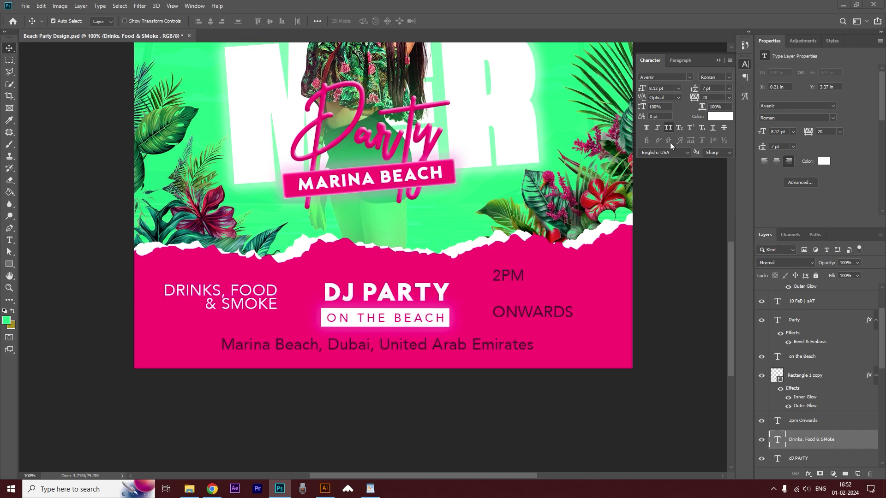
{"action": "left_click", "coordinate": [657, 89]}
{"action": "key", "text": "Down"}
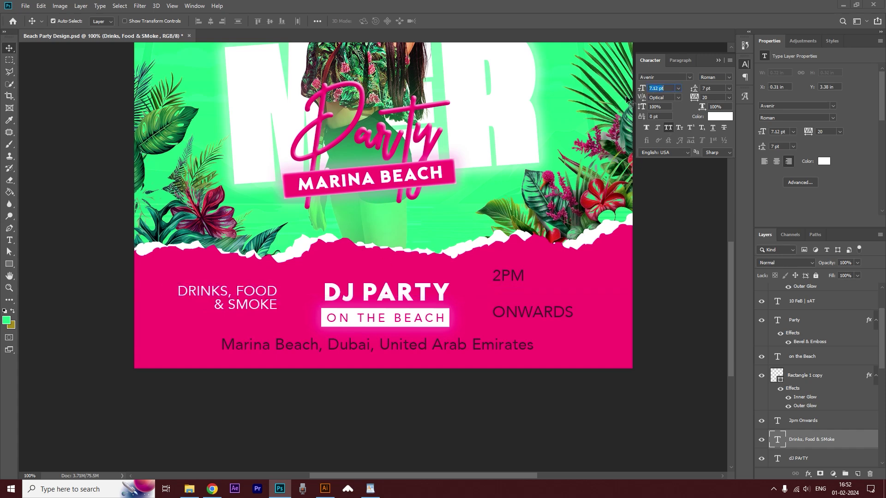
{"action": "key", "text": "Down"}
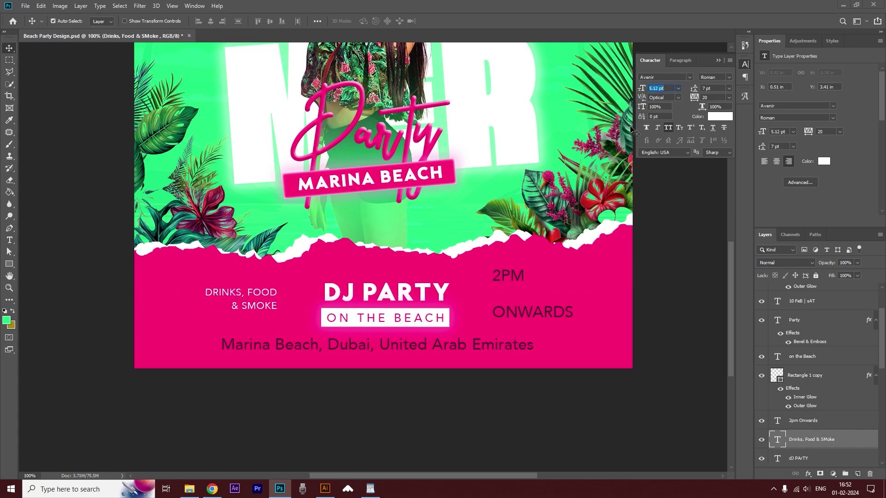
Set the 2PM ONWARDS text to 5 pt with 5 pt leading
{"action": "double_click", "coordinate": [515, 276]}
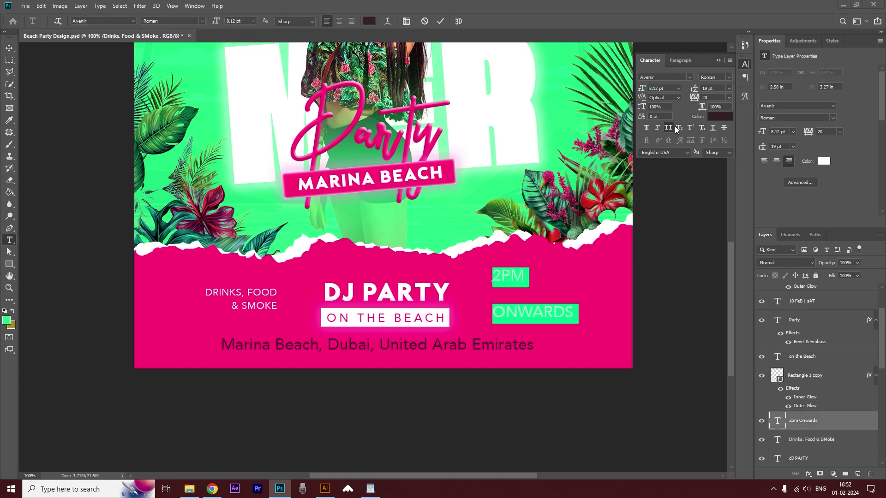
{"action": "type", "text": "5"}
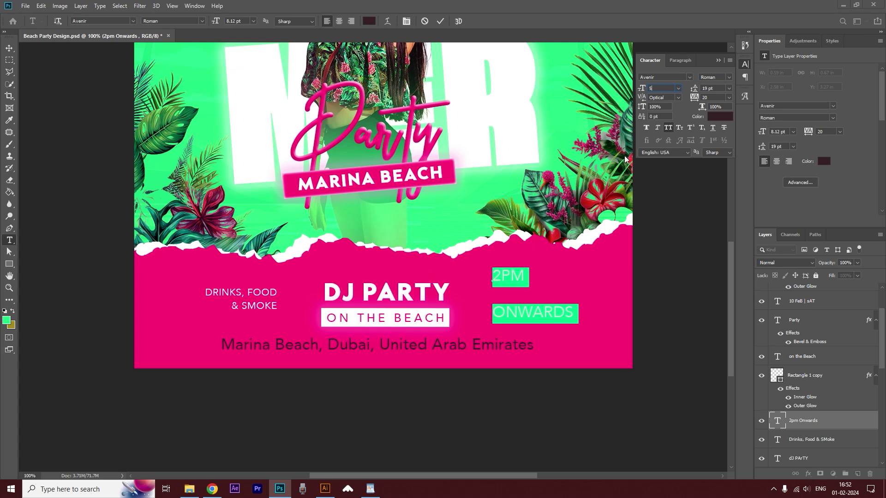
{"action": "left_click_drag", "start_coordinate": [695, 89], "coordinate": [687, 89]}
{"action": "left_click", "coordinate": [9, 240]}
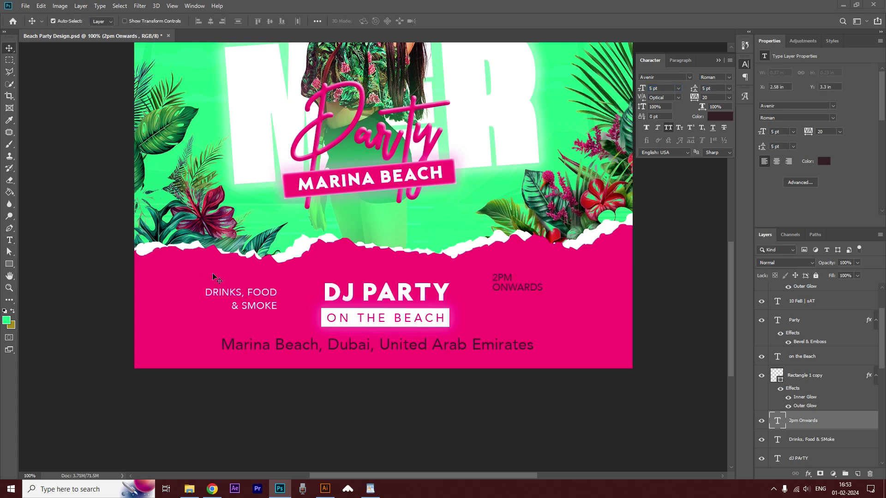
Set the leading of DRINKS, FOOD & SMOKE to 5 pt and shift the text slightly right and down
{"action": "left_click", "coordinate": [258, 305]}
{"action": "key", "text": "ctrl+a"}
{"action": "left_click", "coordinate": [714, 88]}
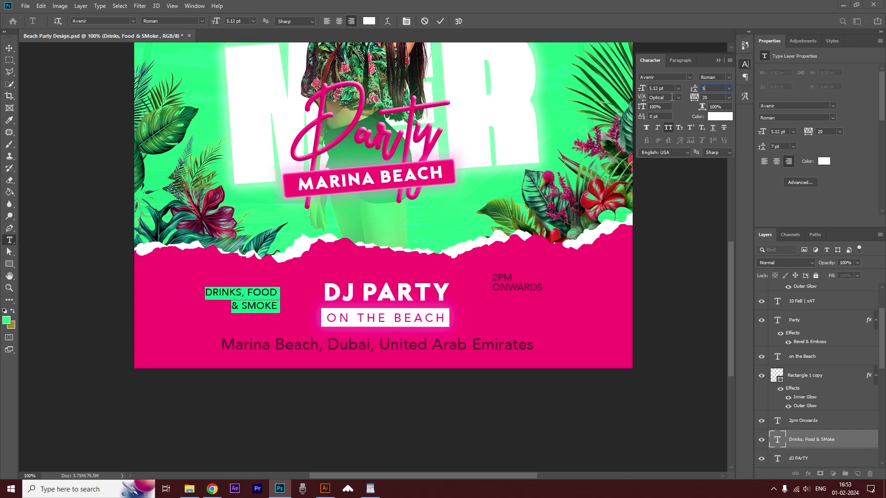
{"action": "type", "text": "5"}
{"action": "key", "text": "Return"}
{"action": "left_click", "coordinate": [10, 48]}
{"action": "left_click_drag", "start_coordinate": [258, 300], "coordinate": [264, 303]}
Move DJ PARTY and the ON THE BEACH box up together, and lower 2PM ONWARDS level with DRINKS, FOOD & SMOKE
{"action": "left_click", "coordinate": [396, 297]}
{"action": "left_click", "coordinate": [438, 317], "text": "shift"}
{"action": "left_click", "coordinate": [436, 316], "text": "shift"}
{"action": "left_click_drag", "start_coordinate": [435, 316], "coordinate": [427, 307]}
{"action": "left_click_drag", "start_coordinate": [508, 278], "coordinate": [513, 293]}
Colour the 2PM ONWARDS text white (ffffff)
{"action": "double_click", "coordinate": [513, 293]}
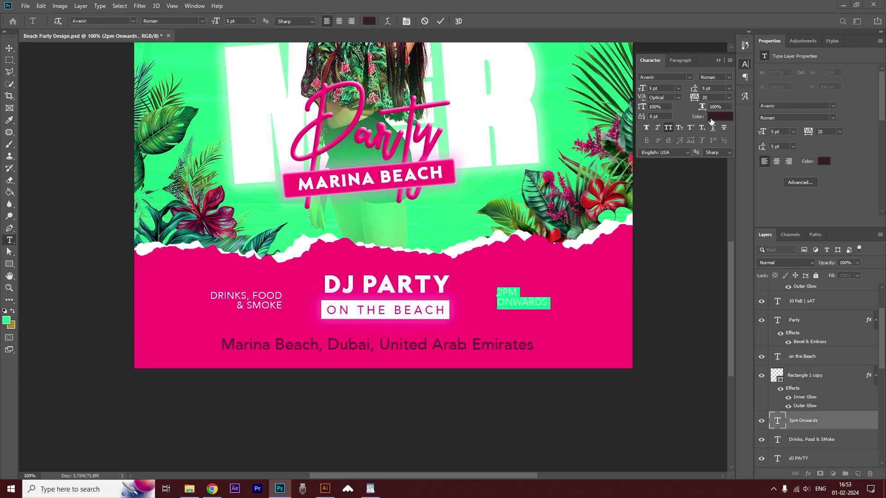
{"action": "left_click", "coordinate": [714, 117]}
{"action": "type", "text": "ffffff"}
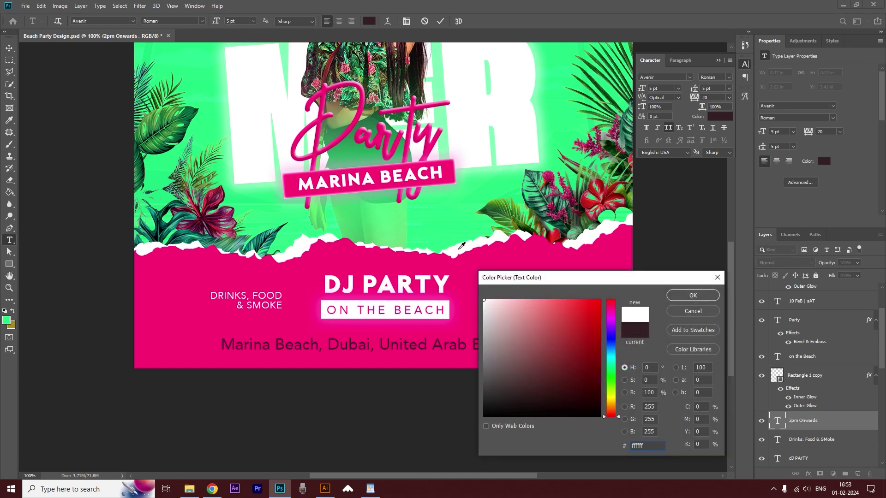
{"action": "left_click", "coordinate": [690, 295]}
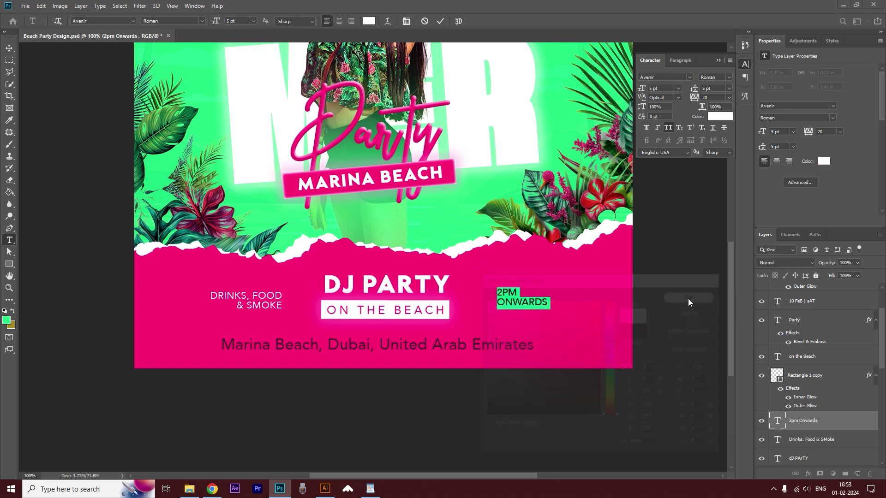
{"action": "left_click", "coordinate": [9, 48]}
Draw a 3 px by 111 px vertical divider between DRINKS, FOOD & SMOKE and DJ PARTY, with green fill and no stroke
{"action": "left_click", "coordinate": [9, 264]}
{"action": "left_click_drag", "start_coordinate": [304, 277], "coordinate": [305, 328]}
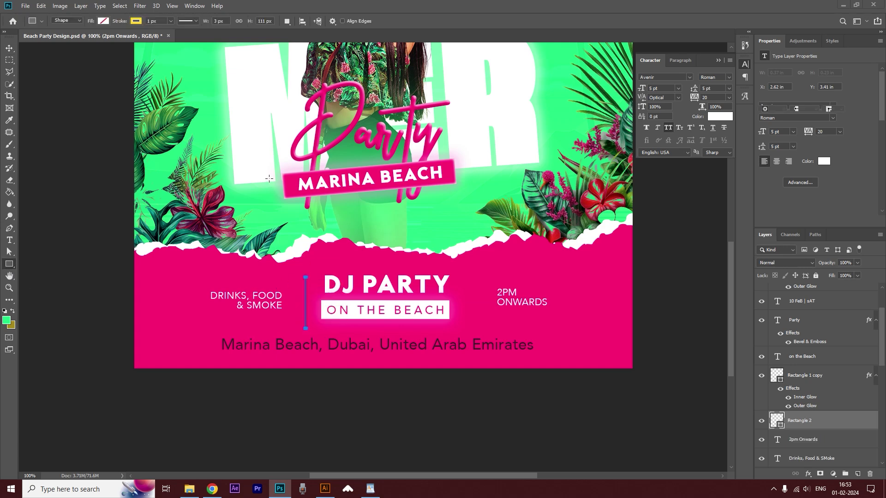
{"action": "left_click", "coordinate": [135, 21]}
{"action": "left_click", "coordinate": [97, 39]}
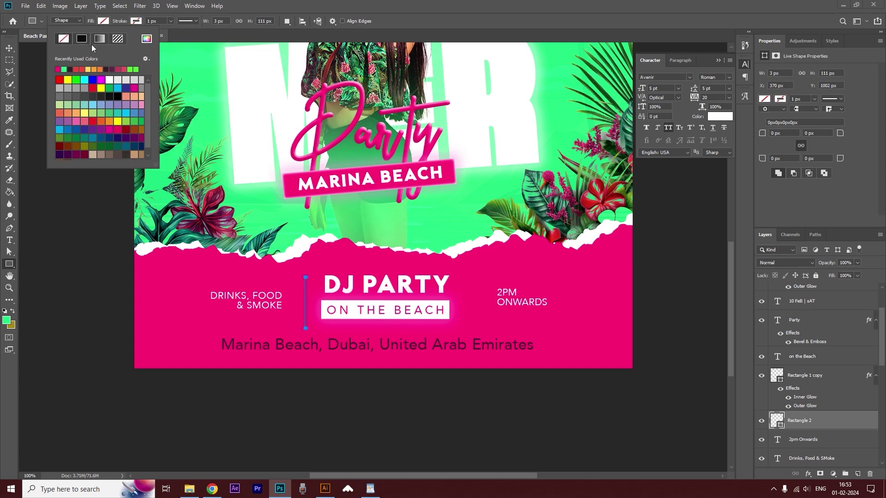
{"action": "left_click", "coordinate": [64, 69]}
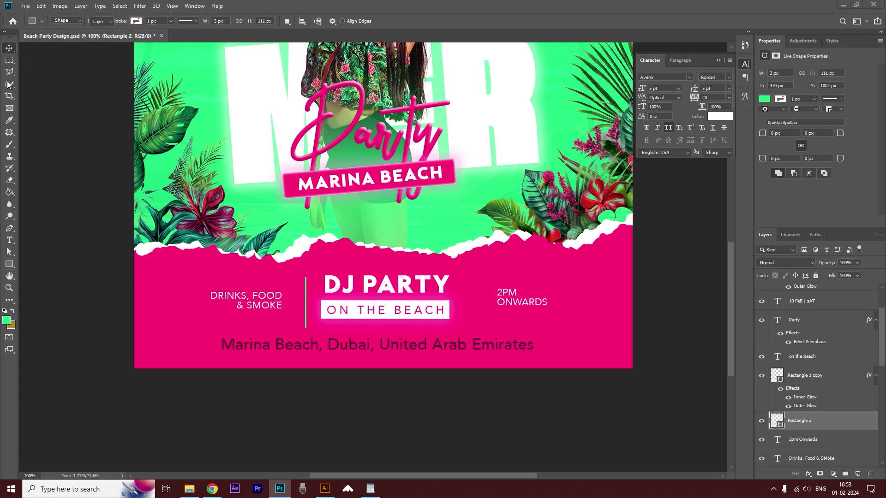
Nudge the green divider left and up to X 367 px, Y 998 px and narrow it to 1 px
{"action": "key", "text": "v"}
{"action": "key", "text": "Left"}
{"action": "key", "text": "Left"}
{"action": "key", "text": "Left"}
{"action": "key", "text": "Up"}
{"action": "left_click", "coordinate": [356, 320], "text": "ctrl"}
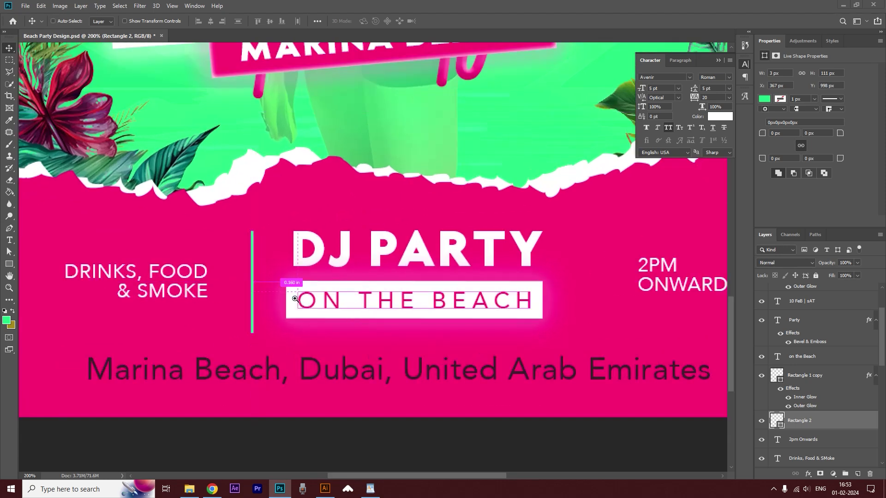
{"action": "key", "text": "ctrl+t"}
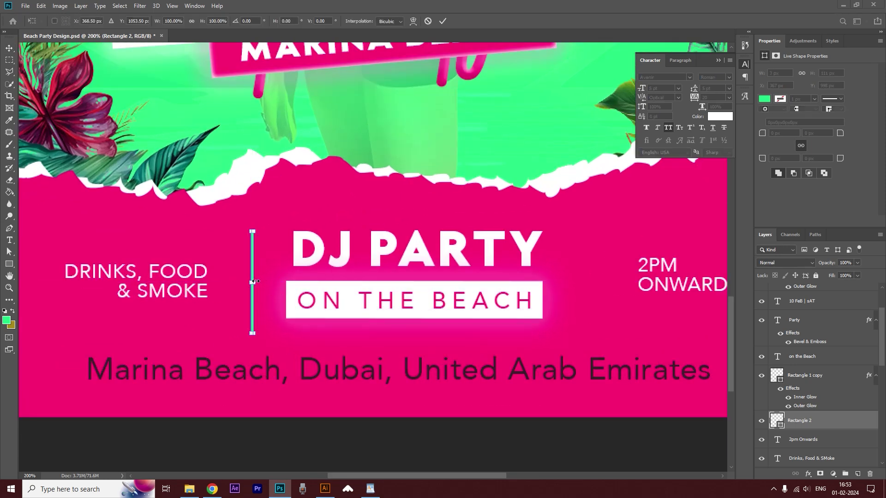
{"action": "left_click_drag", "start_coordinate": [255, 282], "coordinate": [320, 260]}
{"action": "key", "text": "Return"}
Duplicate the green divider to X 739 px, between the DJ PARTY block and 2PM ONWARDS
{"action": "left_click_drag", "start_coordinate": [477, 263], "coordinate": [595, 263]}
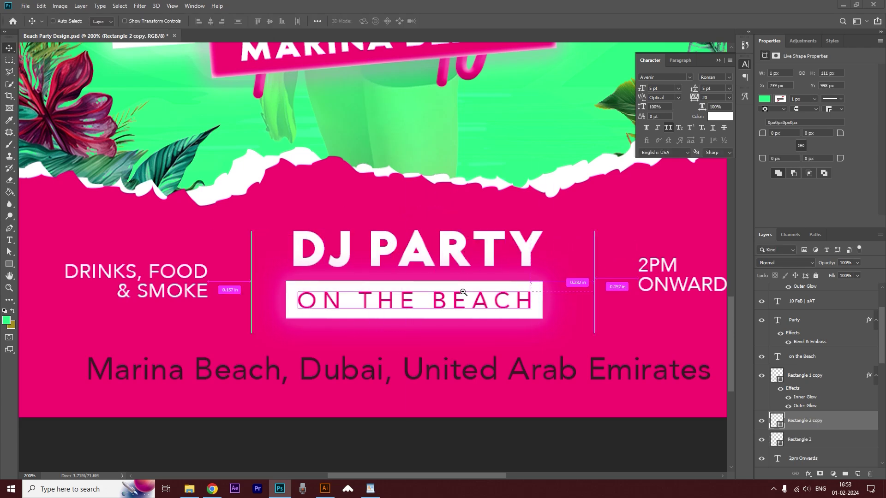
{"action": "key", "text": "ctrl+minus"}
{"action": "key", "text": "ctrl+minus"}
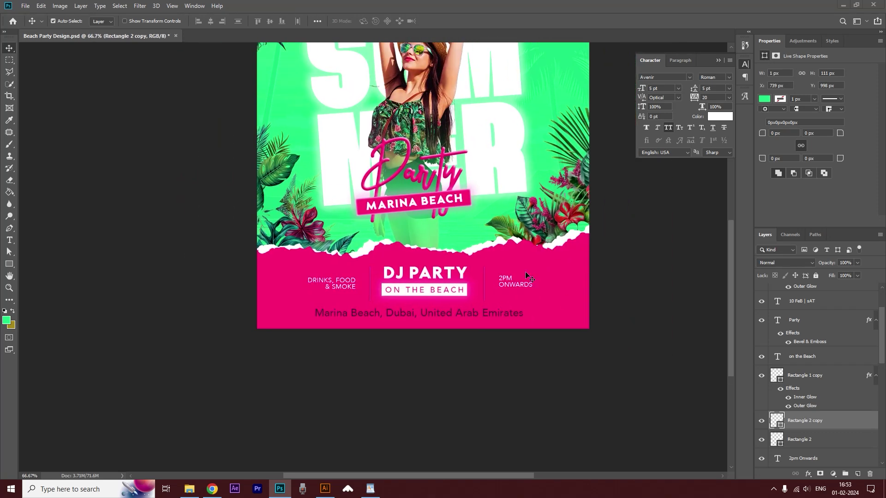
{"action": "left_click", "coordinate": [600, 281]}
{"action": "left_click", "coordinate": [446, 277]}
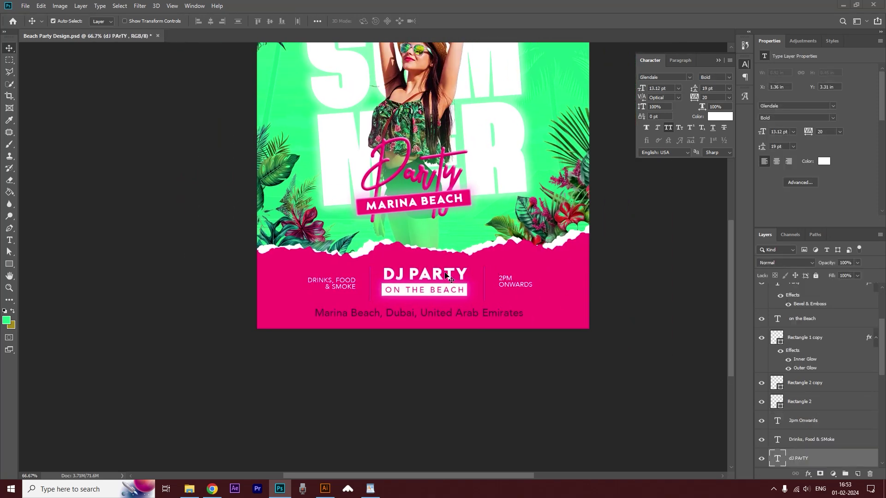
Colour the Marina Beach, Dubai, United Arab Emirates line white (ffffff) and reduce it to 5.12 pt
{"action": "double_click", "coordinate": [489, 314]}
{"action": "left_click", "coordinate": [720, 116]}
{"action": "type", "text": "ffffff"}
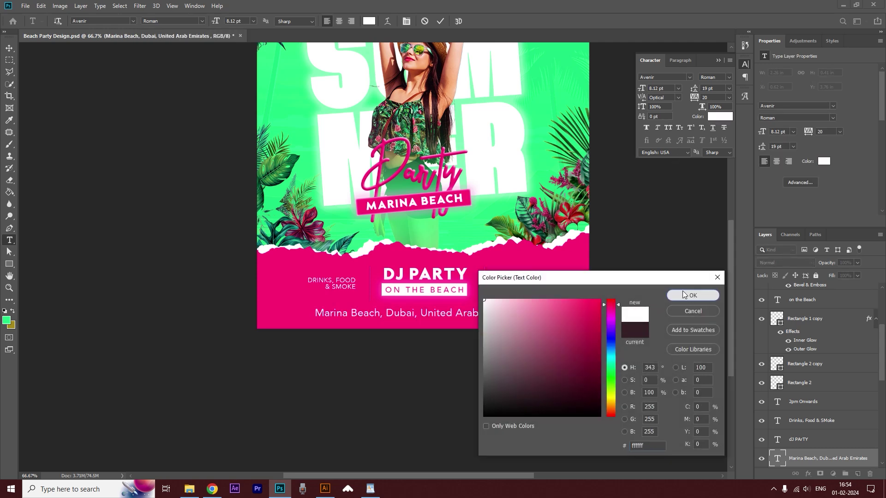
{"action": "left_click", "coordinate": [684, 294]}
{"action": "left_click_drag", "start_coordinate": [641, 87], "coordinate": [642, 89]}
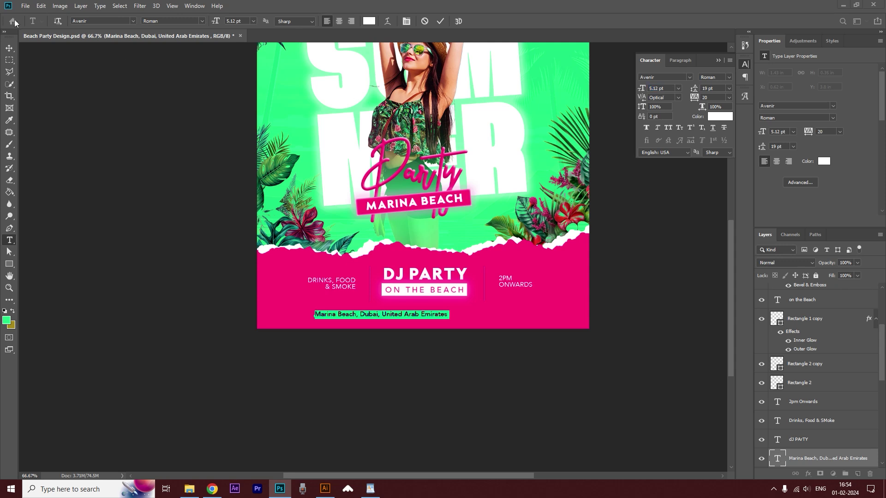
Centre the Marina Beach, Dubai, United Arab Emirates line horizontally on the canvas
{"action": "left_click", "coordinate": [7, 47]}
{"action": "key", "text": "ctrl+a"}
{"action": "left_click", "coordinate": [211, 22]}
{"action": "key", "text": "ctrl+d"}
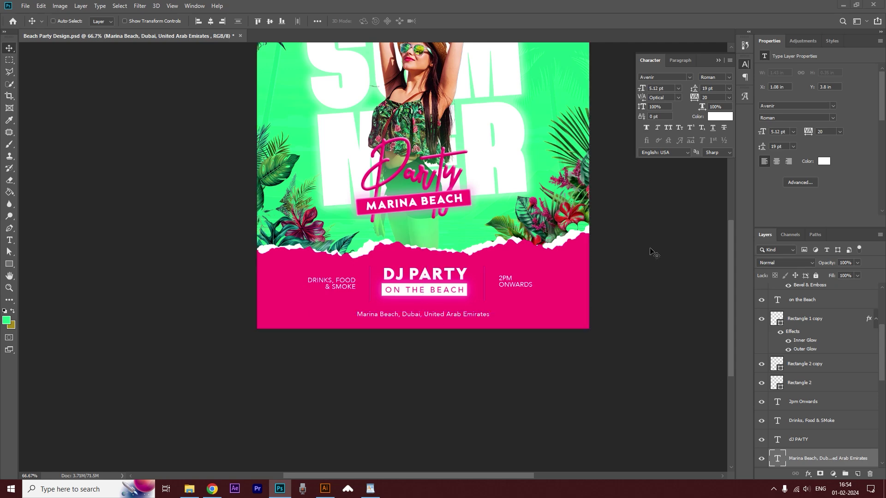